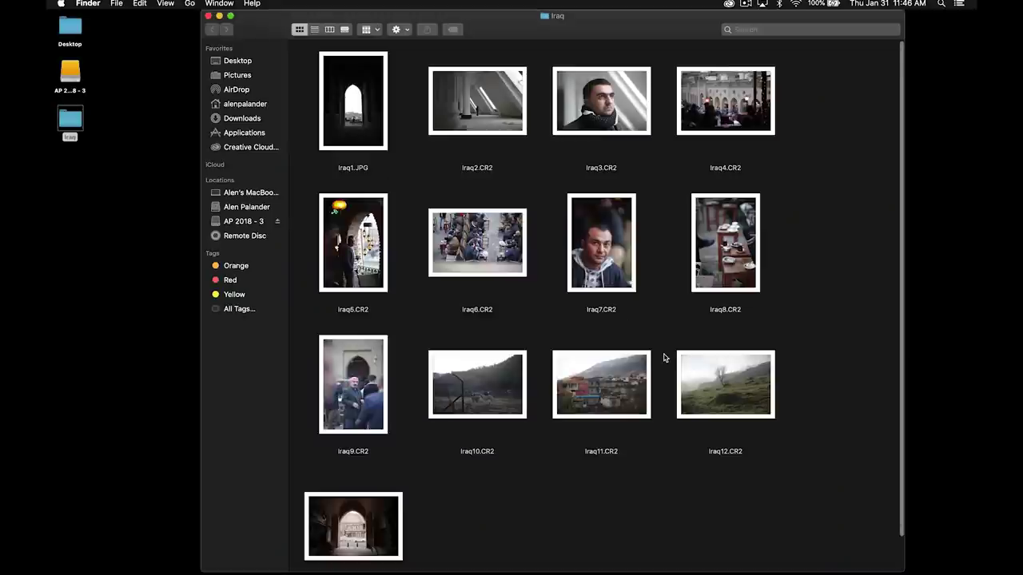
Import all photos from the Iraq folder into Lightroom Classic and show its Library window in full screen
{"action": "scroll", "coordinate": [663, 358], "scroll_direction": "down", "scroll_amount": 1}
{"action": "scroll", "coordinate": [663, 357], "scroll_direction": "up", "scroll_amount": 1}
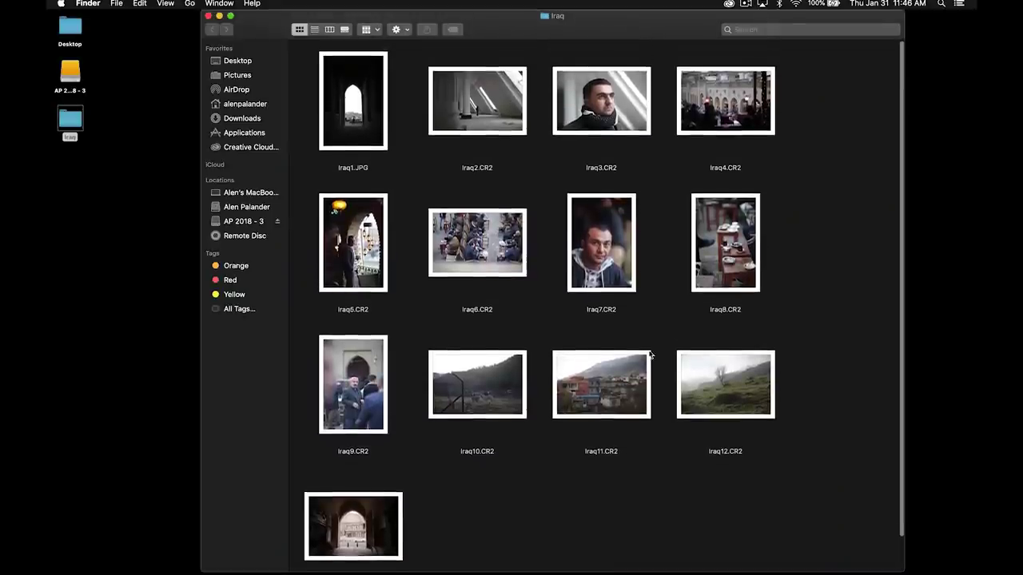
{"action": "left_click_drag", "start_coordinate": [749, 489], "coordinate": [294, 43]}
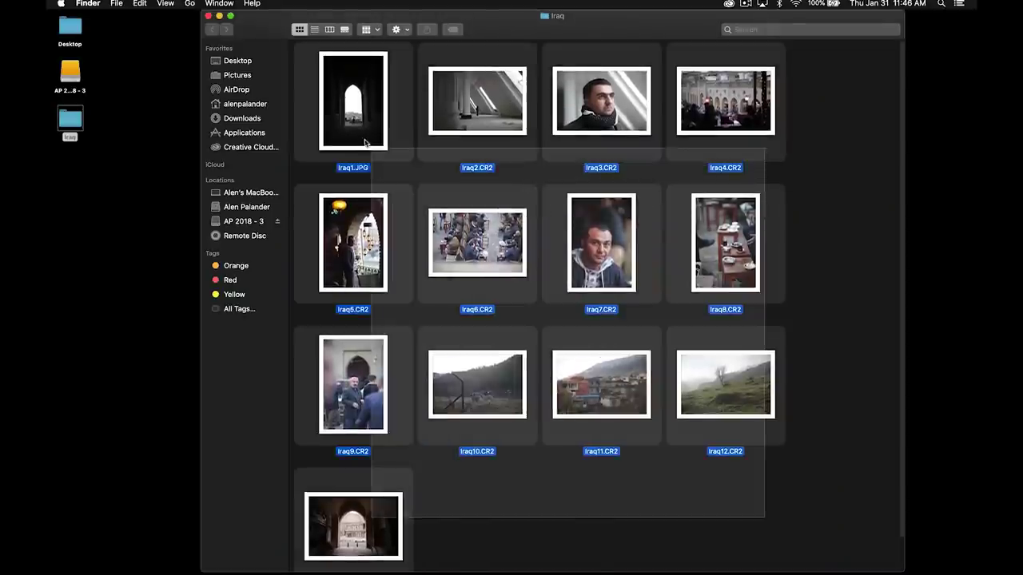
{"action": "left_click_drag", "start_coordinate": [402, 497], "coordinate": [562, 557]}
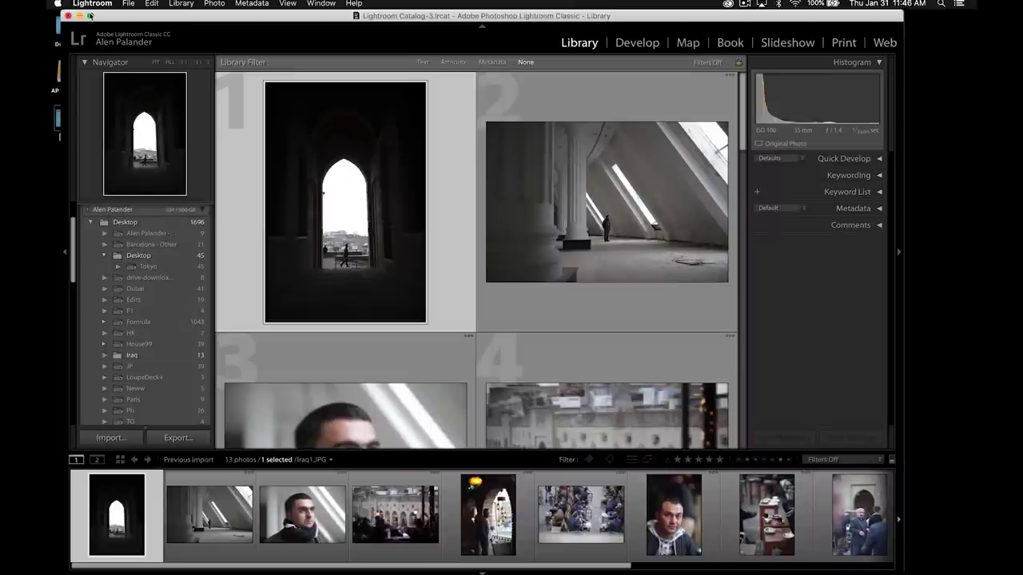
{"action": "left_click", "coordinate": [89, 15]}
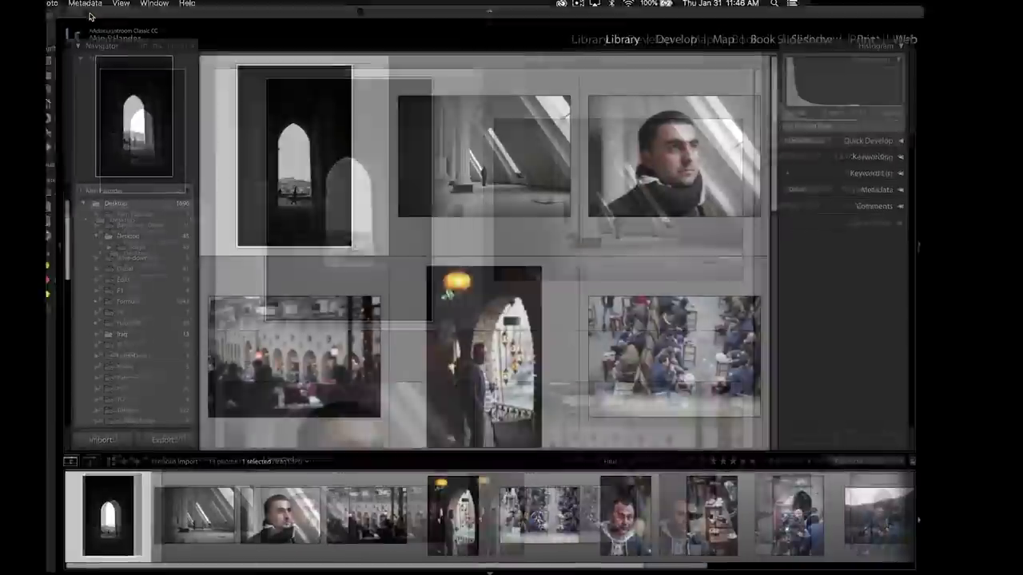
Look through the imported Iraq photos in the Library grid
{"action": "scroll", "coordinate": [743, 264], "scroll_direction": "down", "scroll_amount": 5}
{"action": "scroll", "coordinate": [743, 264], "scroll_direction": "up", "scroll_amount": 5}
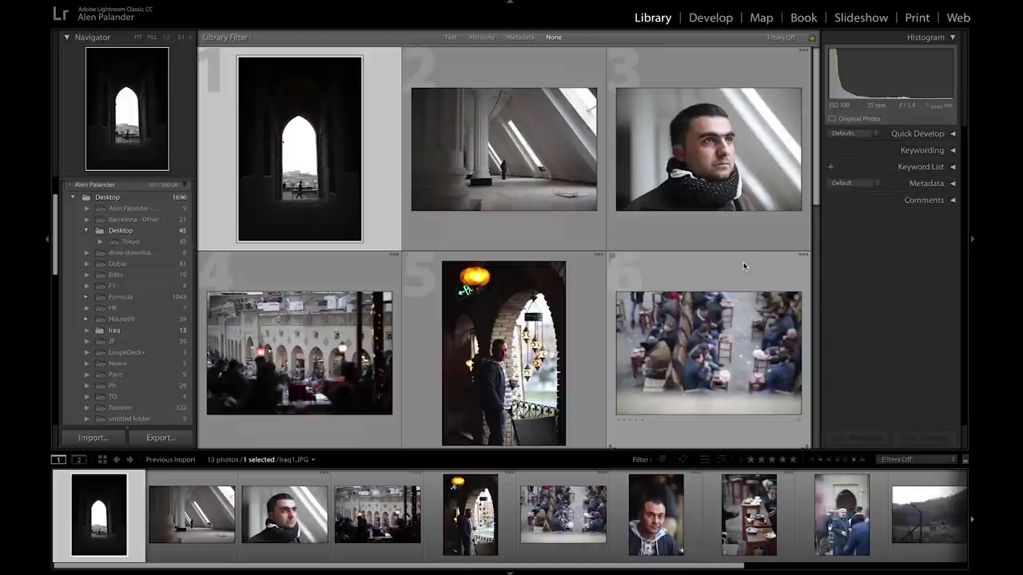
{"action": "scroll", "coordinate": [743, 262], "scroll_direction": "down", "scroll_amount": 1}
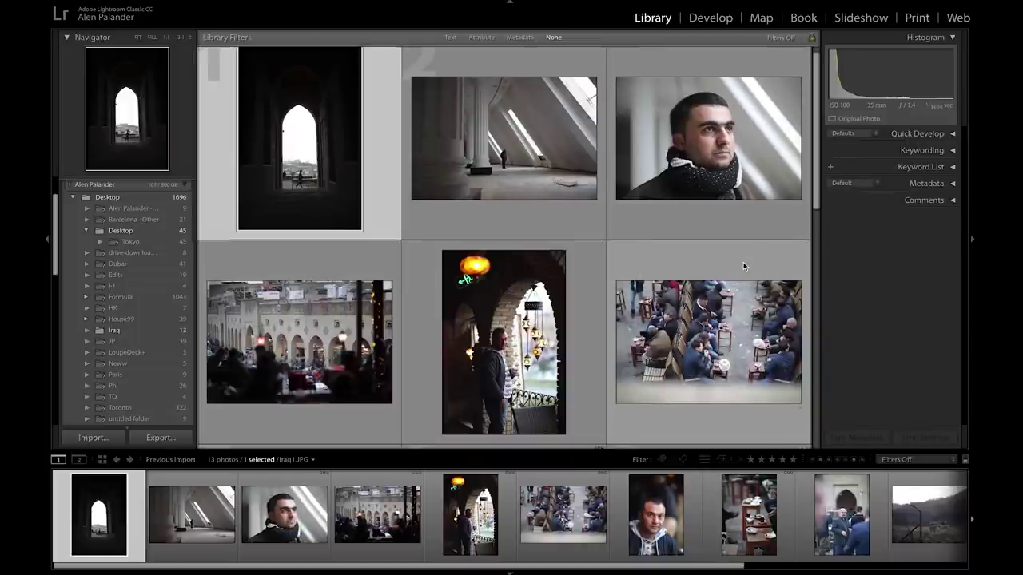
{"action": "left_click", "coordinate": [745, 3]}
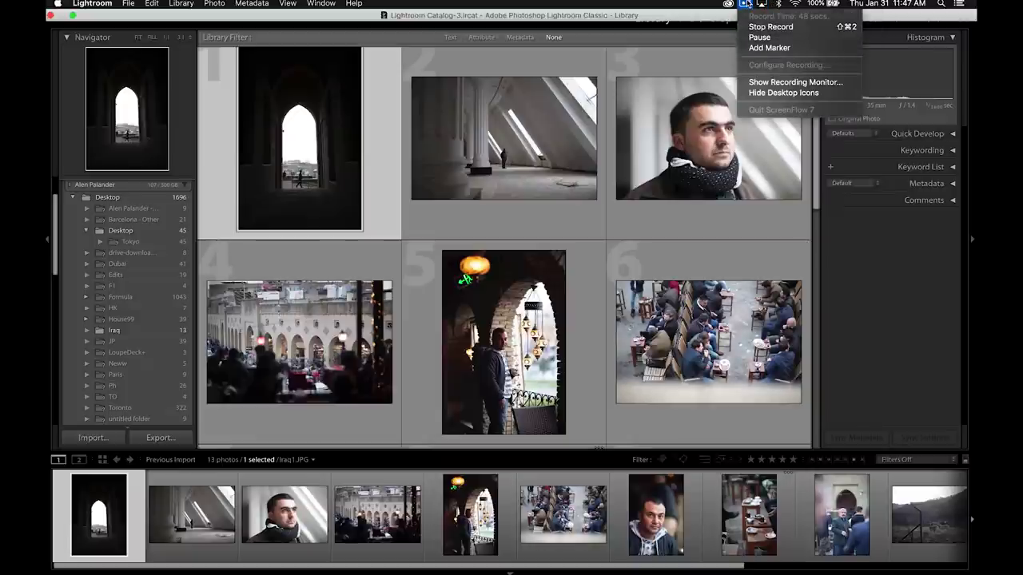
{"action": "left_click", "coordinate": [745, 3]}
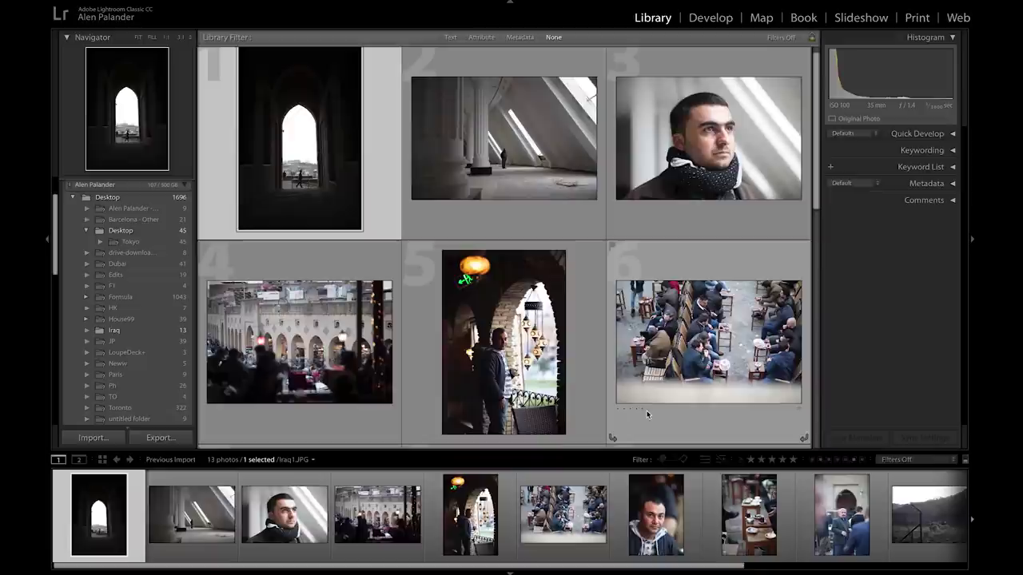
{"action": "scroll", "coordinate": [648, 414], "scroll_direction": "down", "scroll_amount": 10}
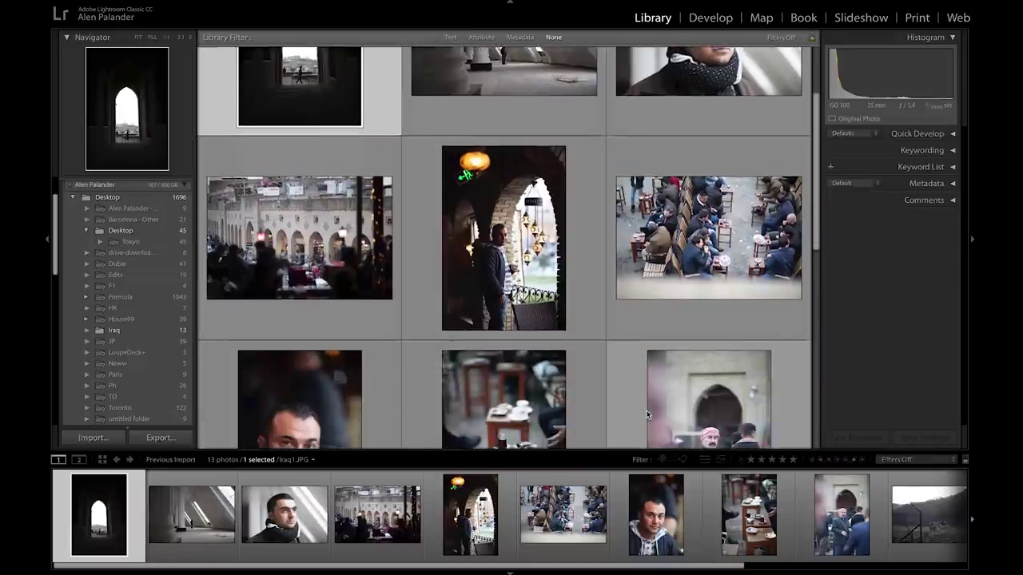
{"action": "scroll", "coordinate": [648, 414], "scroll_direction": "down", "scroll_amount": 4}
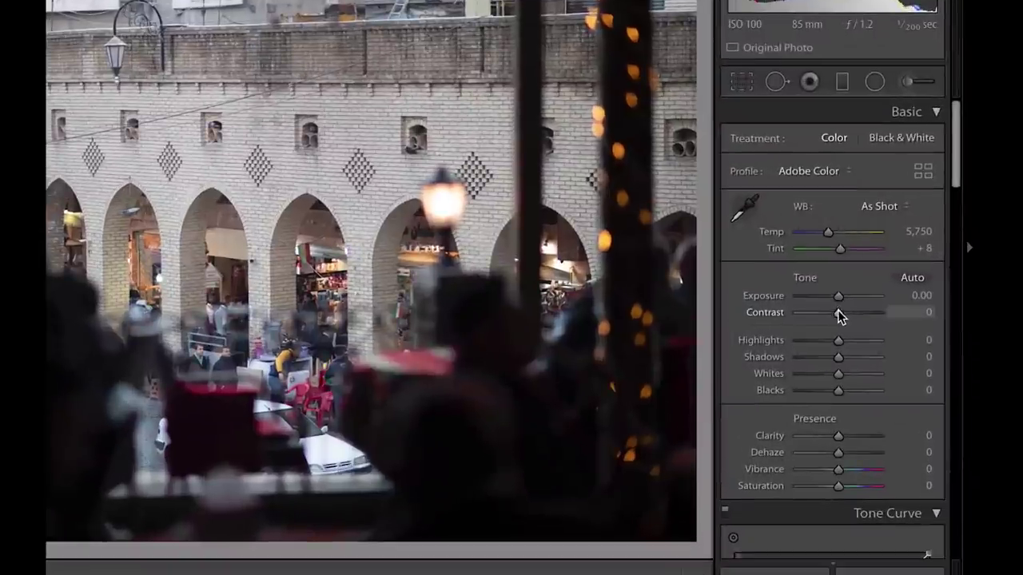
Set the tone of Iraq4.CR2 to Contrast +61, Highlights −51, Shadows +54, Whites −21 and Blacks −45
{"action": "left_click_drag", "start_coordinate": [838, 313], "coordinate": [860, 314]}
{"action": "scroll", "coordinate": [865, 316], "scroll_direction": "down", "scroll_amount": 1}
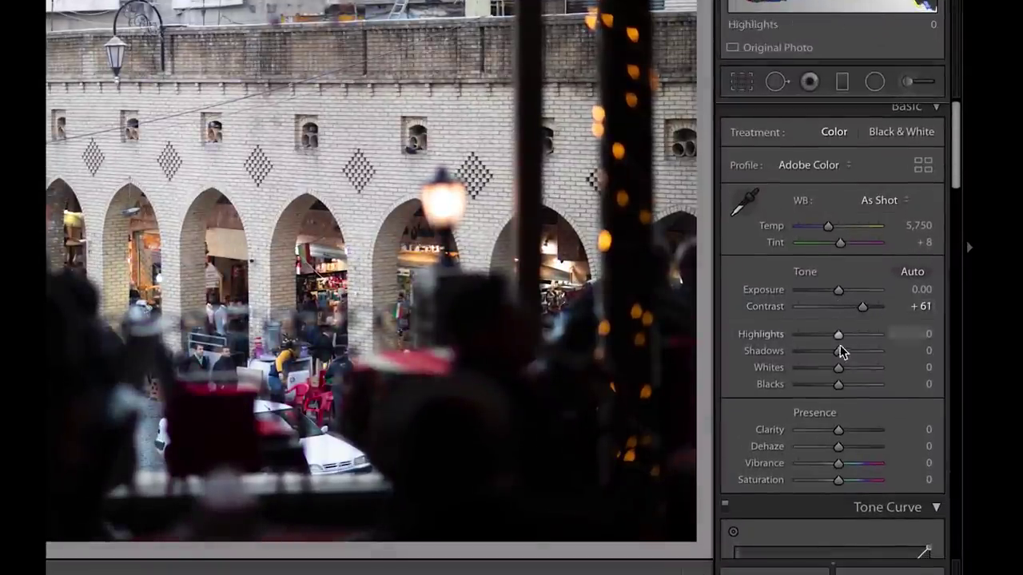
{"action": "left_click_drag", "start_coordinate": [837, 339], "coordinate": [856, 327]}
{"action": "scroll", "coordinate": [819, 336], "scroll_direction": "down", "scroll_amount": 1}
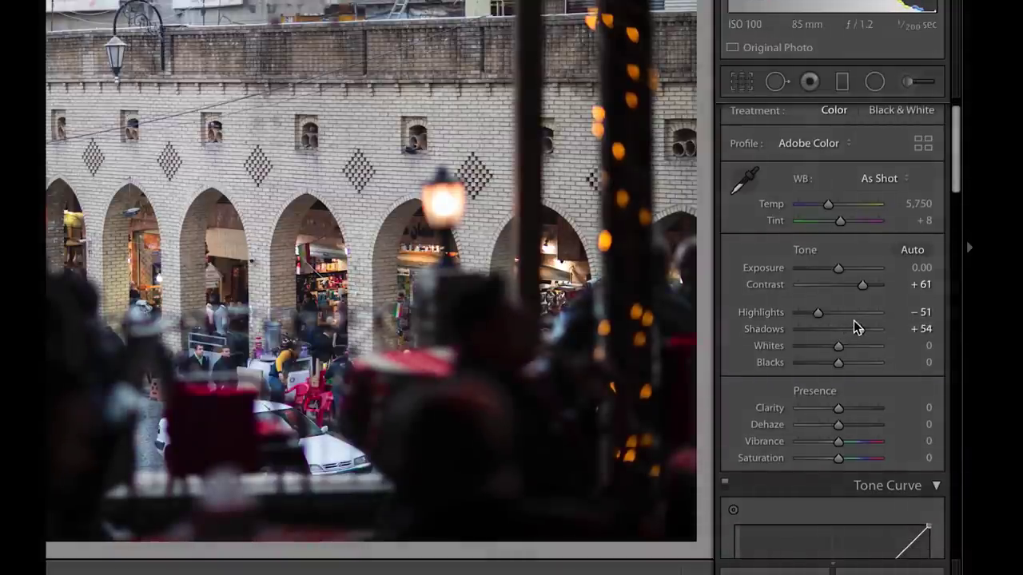
{"action": "left_click_drag", "start_coordinate": [847, 369], "coordinate": [820, 366]}
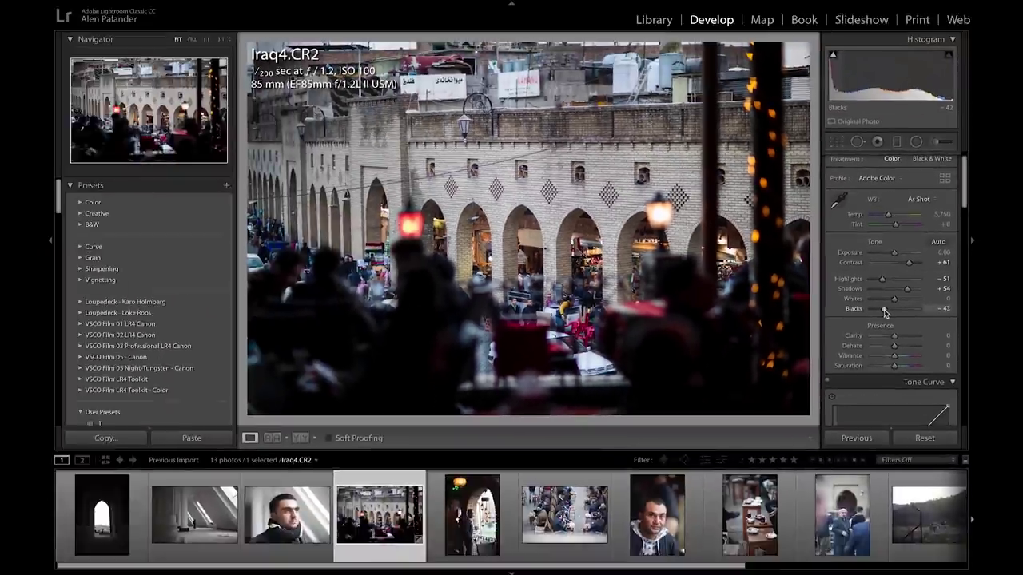
{"action": "left_click_drag", "start_coordinate": [896, 304], "coordinate": [892, 305]}
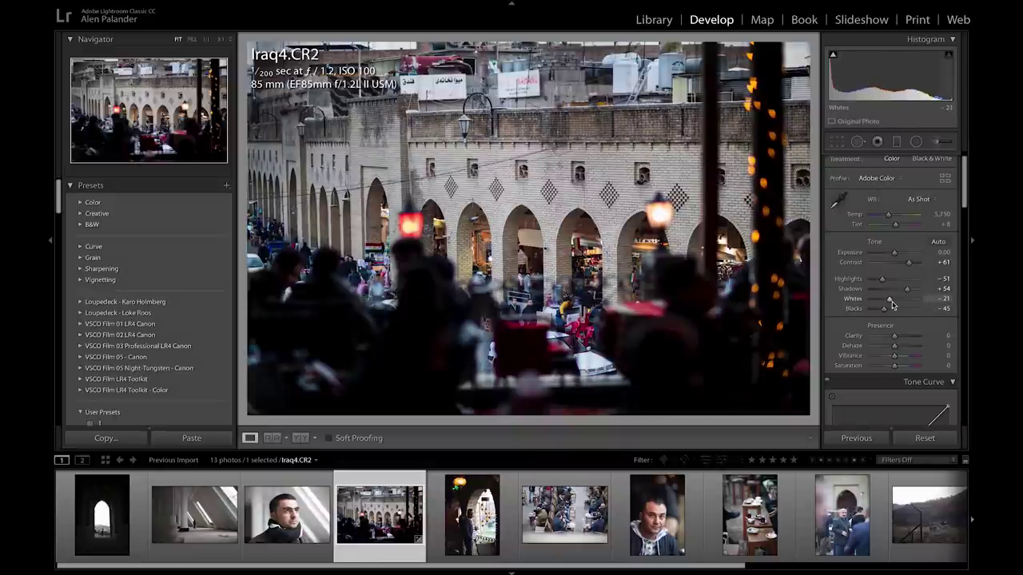
Soften the photo by setting Clarity to −45
{"action": "scroll", "coordinate": [893, 305], "scroll_direction": "down", "scroll_amount": 2}
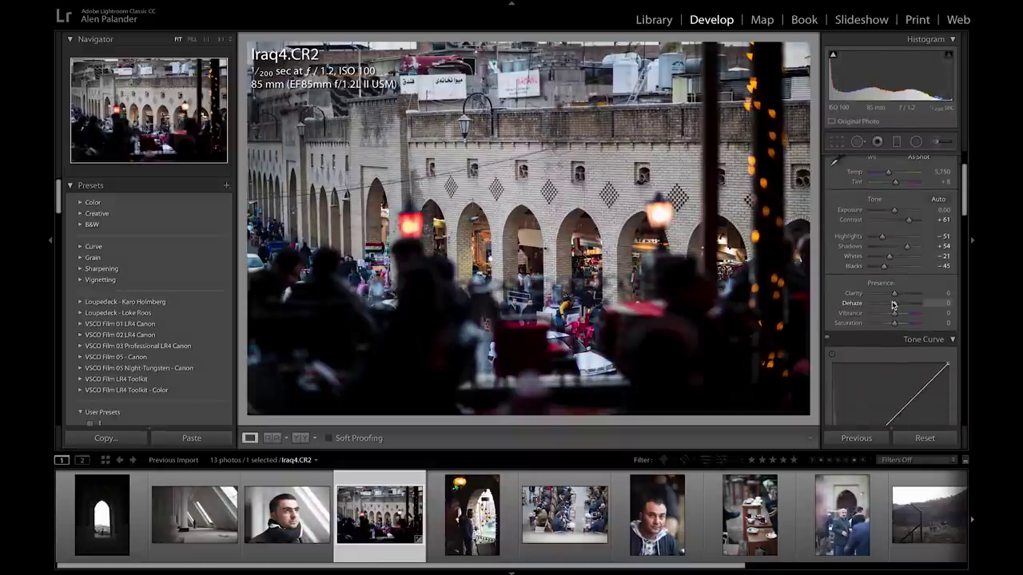
{"action": "scroll", "coordinate": [879, 214], "scroll_direction": "up", "scroll_amount": 2}
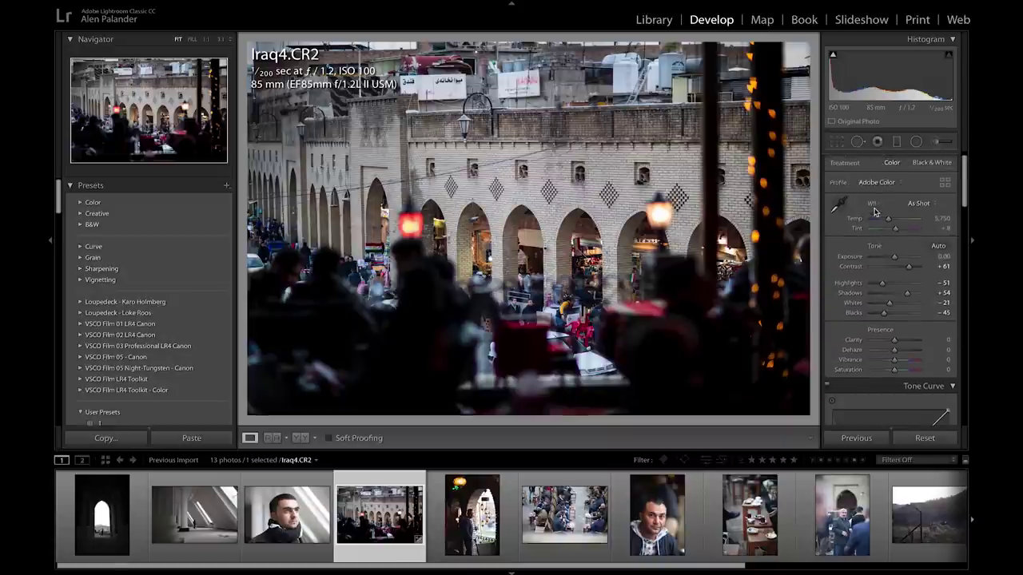
{"action": "scroll", "coordinate": [883, 239], "scroll_direction": "down", "scroll_amount": 5}
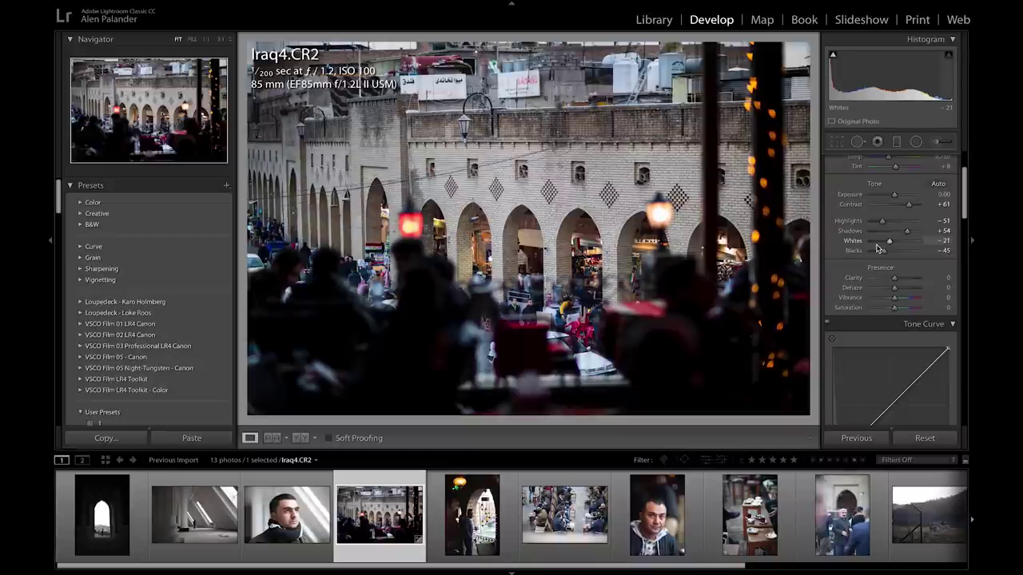
{"action": "scroll", "coordinate": [887, 244], "scroll_direction": "down", "scroll_amount": 3}
{"action": "left_click_drag", "start_coordinate": [887, 237], "coordinate": [884, 237]}
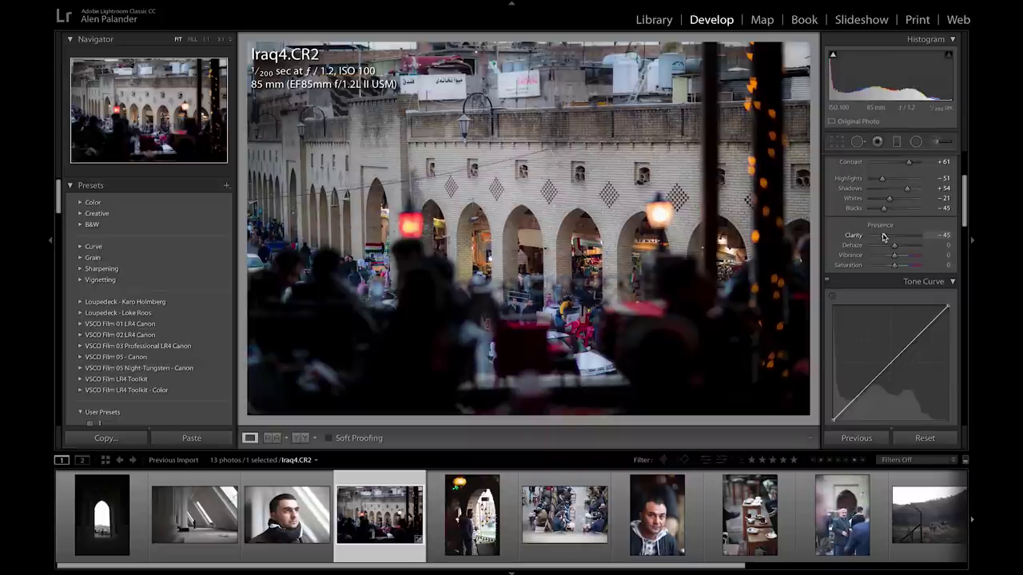
Fade the blacks on the RGB tone curve by raising the black point to about 11% and shaping the shadows with two added points
{"action": "scroll", "coordinate": [884, 240], "scroll_direction": "down", "scroll_amount": 2}
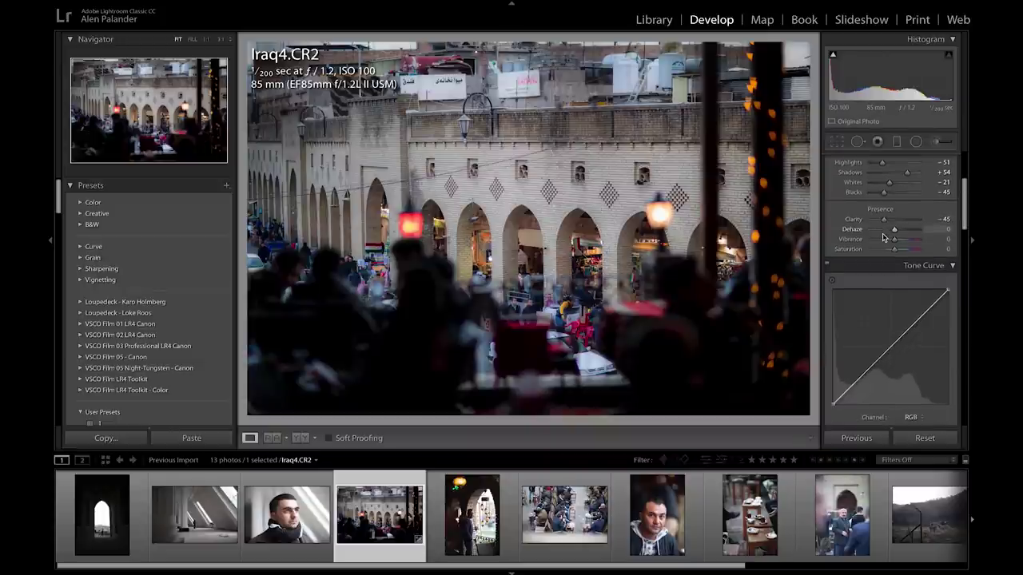
{"action": "scroll", "coordinate": [884, 242], "scroll_direction": "down", "scroll_amount": 3}
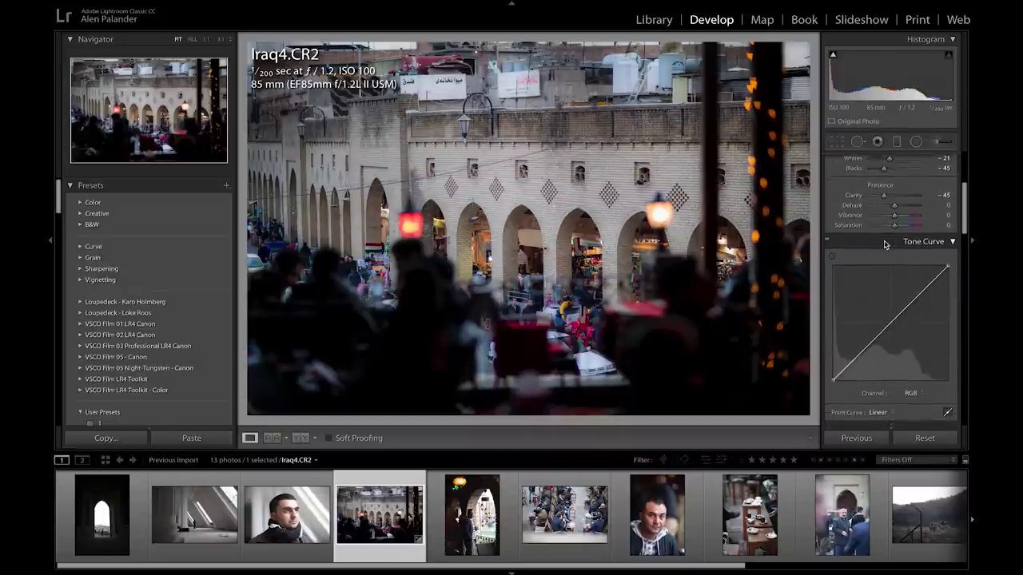
{"action": "scroll", "coordinate": [884, 241], "scroll_direction": "down", "scroll_amount": 2}
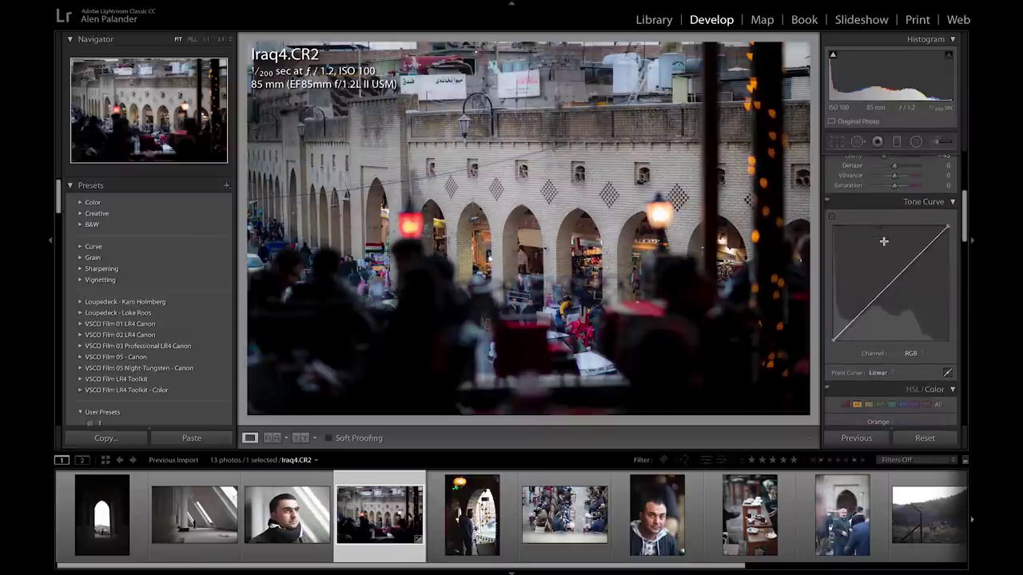
{"action": "scroll", "coordinate": [874, 290], "scroll_direction": "down", "scroll_amount": 1}
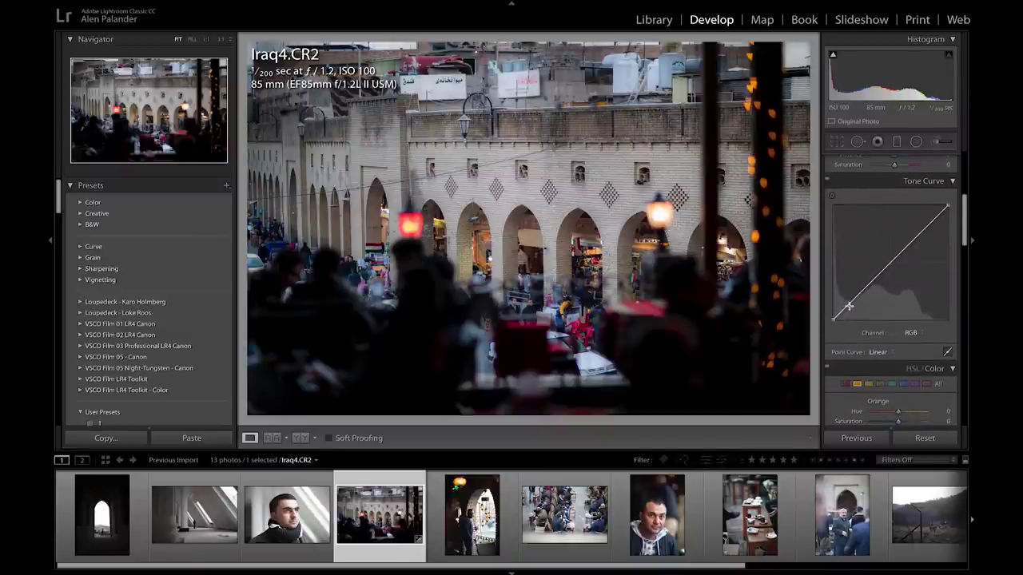
{"action": "left_click", "coordinate": [845, 307]}
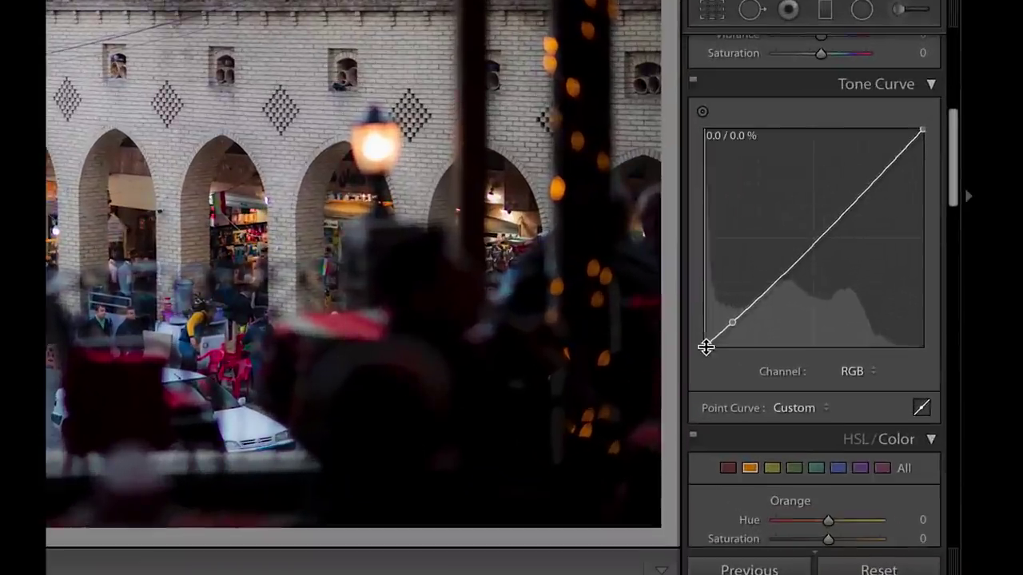
{"action": "left_click_drag", "start_coordinate": [832, 322], "coordinate": [831, 319]}
{"action": "left_click_drag", "start_coordinate": [702, 343], "coordinate": [731, 320]}
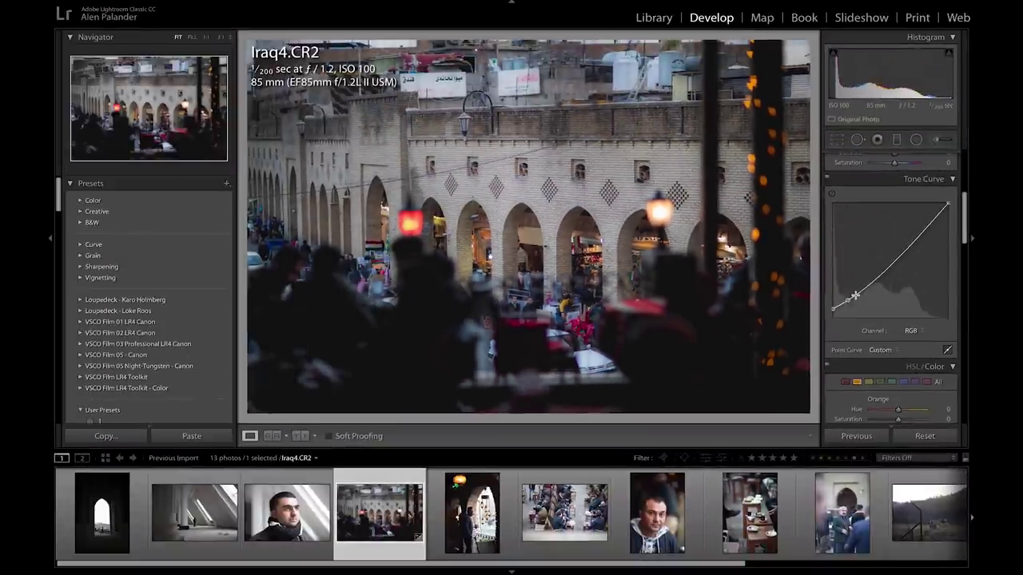
{"action": "left_click_drag", "start_coordinate": [855, 295], "coordinate": [850, 304]}
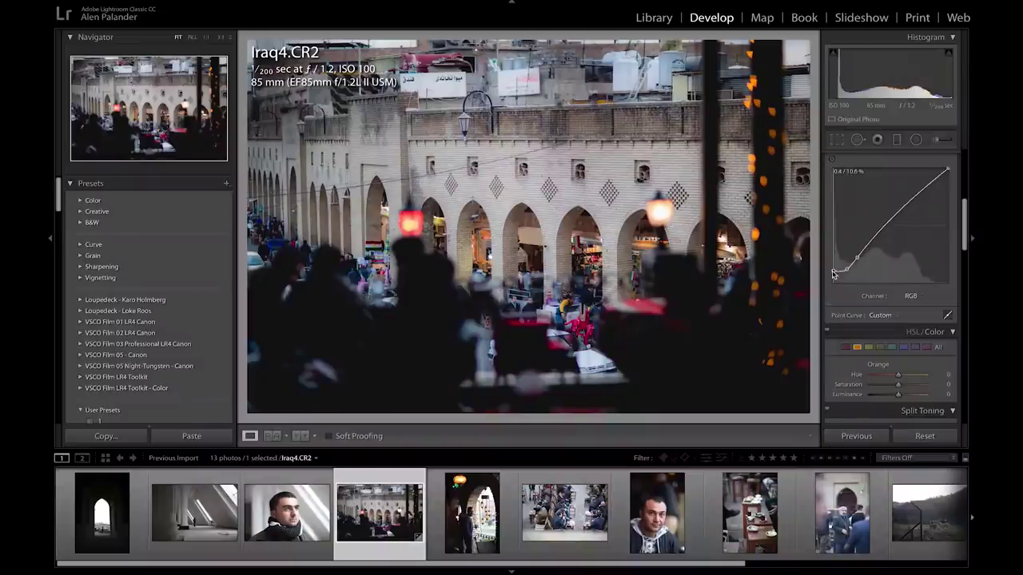
{"action": "left_click_drag", "start_coordinate": [833, 275], "coordinate": [829, 274]}
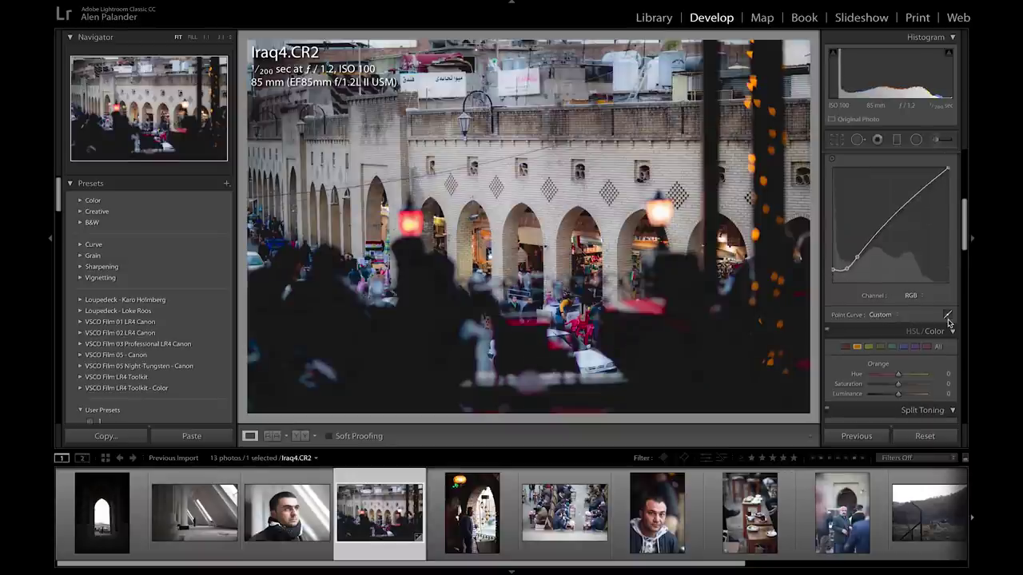
Reduce the saturation of the purples and set the saturation of the blues to −69
{"action": "scroll", "coordinate": [950, 322], "scroll_direction": "down", "scroll_amount": 1}
{"action": "scroll", "coordinate": [939, 305], "scroll_direction": "down", "scroll_amount": 3}
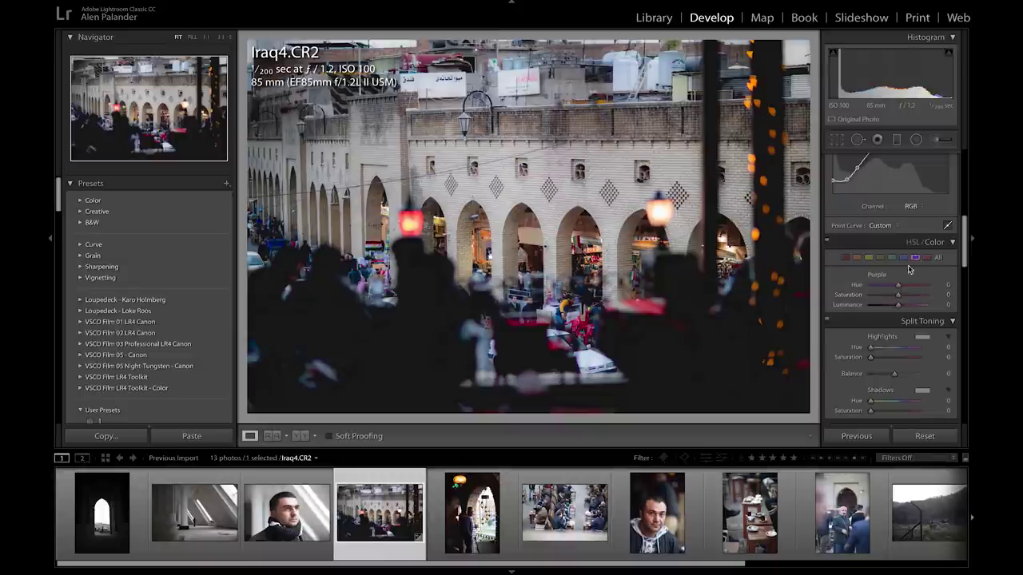
{"action": "left_click_drag", "start_coordinate": [878, 295], "coordinate": [879, 297]}
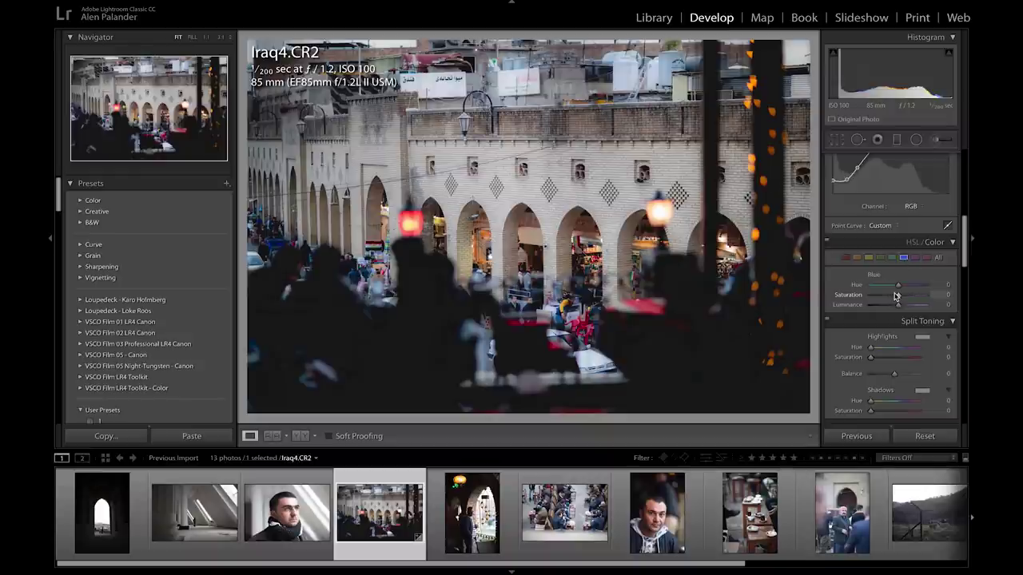
{"action": "left_click_drag", "start_coordinate": [892, 295], "coordinate": [881, 297]}
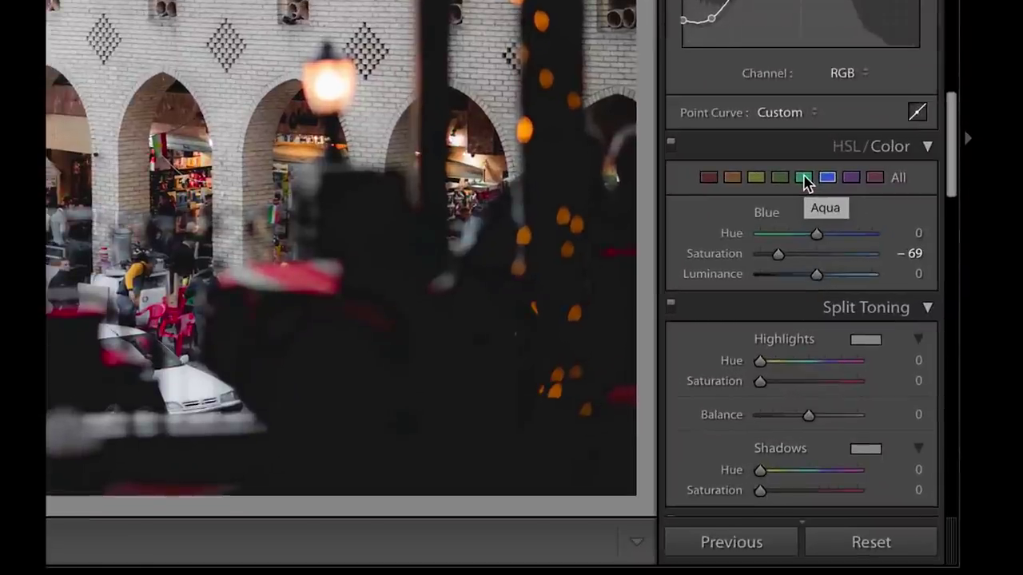
Desaturate the aquas and set the greens to Hue −100 and Saturation −64
{"action": "left_click", "coordinate": [804, 178]}
{"action": "mouse_move", "coordinate": [781, 254]}
{"action": "left_mouse_down"}
{"action": "mouse_move", "coordinate": [770, 253]}
{"action": "mouse_move", "coordinate": [797, 253]}
{"action": "mouse_move", "coordinate": [787, 254]}
{"action": "left_mouse_up"}
{"action": "left_click_drag", "start_coordinate": [790, 251], "coordinate": [751, 239]}
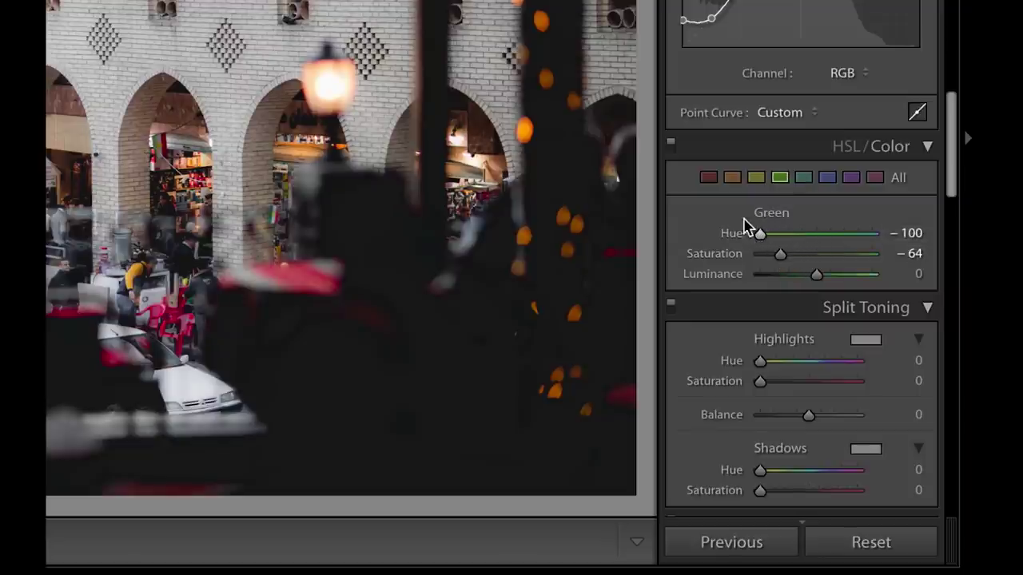
Set the oranges to Hue −38 and Saturation +24, and lower the saturation of the yellows
{"action": "left_click", "coordinate": [733, 179]}
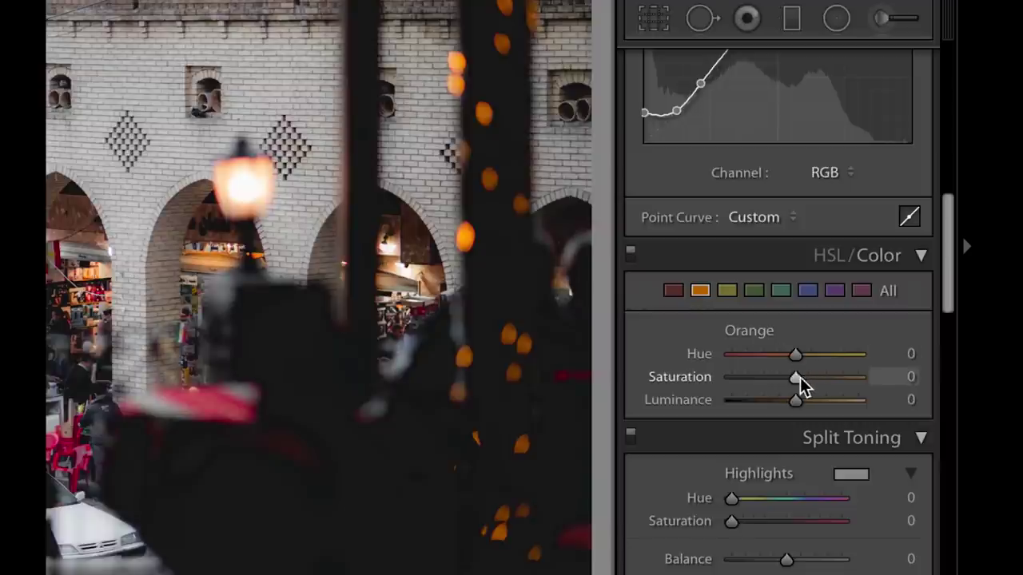
{"action": "left_click_drag", "start_coordinate": [793, 354], "coordinate": [811, 381]}
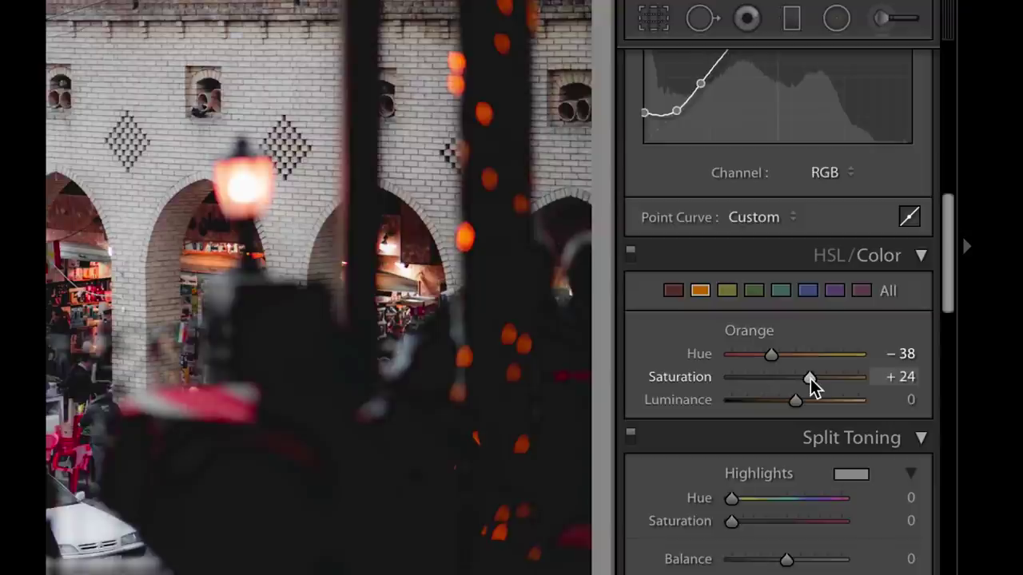
{"action": "left_click", "coordinate": [726, 293]}
{"action": "mouse_move", "coordinate": [793, 382]}
{"action": "left_mouse_down"}
{"action": "mouse_move", "coordinate": [685, 389]}
{"action": "mouse_move", "coordinate": [865, 389]}
{"action": "mouse_move", "coordinate": [748, 384]}
{"action": "mouse_move", "coordinate": [776, 383]}
{"action": "left_mouse_up"}
Set the reds to Saturation −42 and Hue +46
{"action": "left_click", "coordinate": [675, 291]}
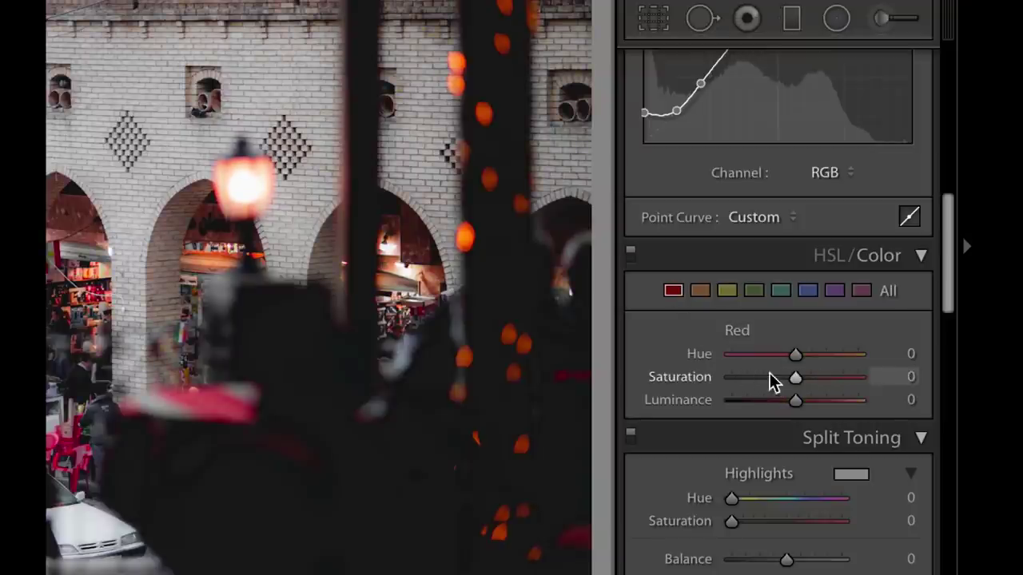
{"action": "left_click", "coordinate": [772, 381]}
{"action": "left_click_drag", "start_coordinate": [856, 319], "coordinate": [854, 323]}
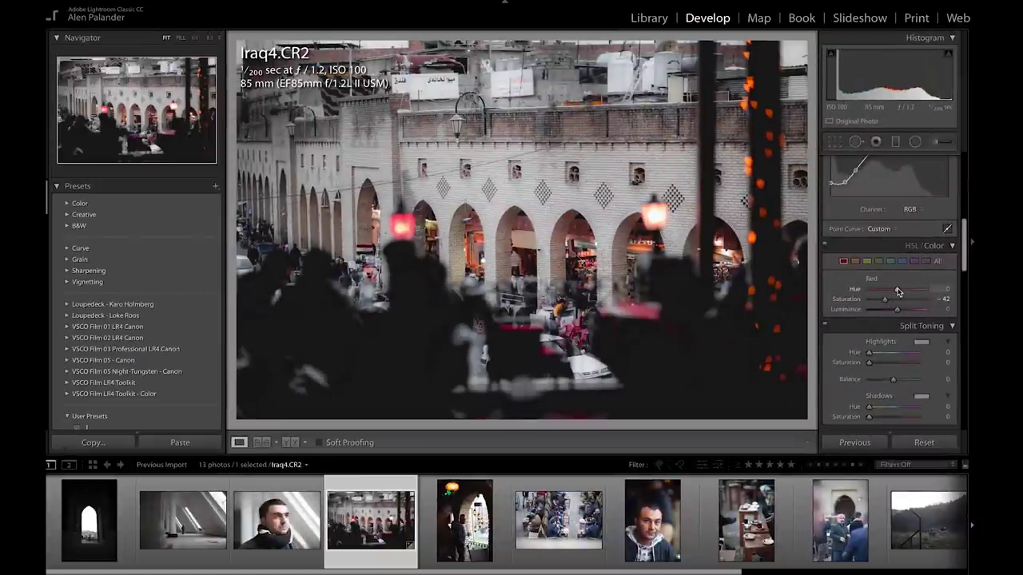
{"action": "left_click_drag", "start_coordinate": [908, 291], "coordinate": [910, 291]}
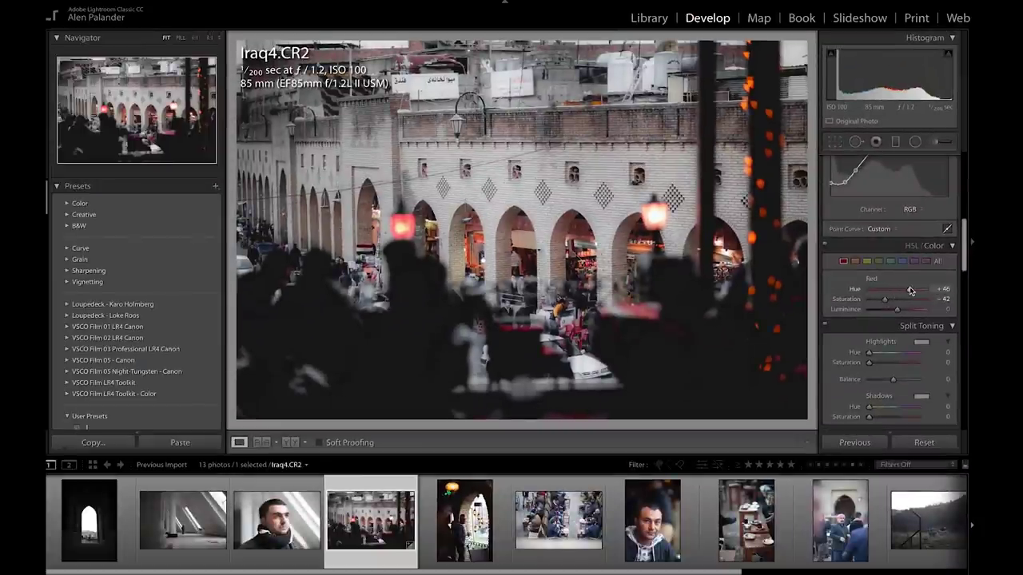
Split-tone the highlights with Hue 179 and Saturation 14, and the shadows with Hue about 95 and Saturation 18
{"action": "scroll", "coordinate": [907, 291], "scroll_direction": "down", "scroll_amount": 3}
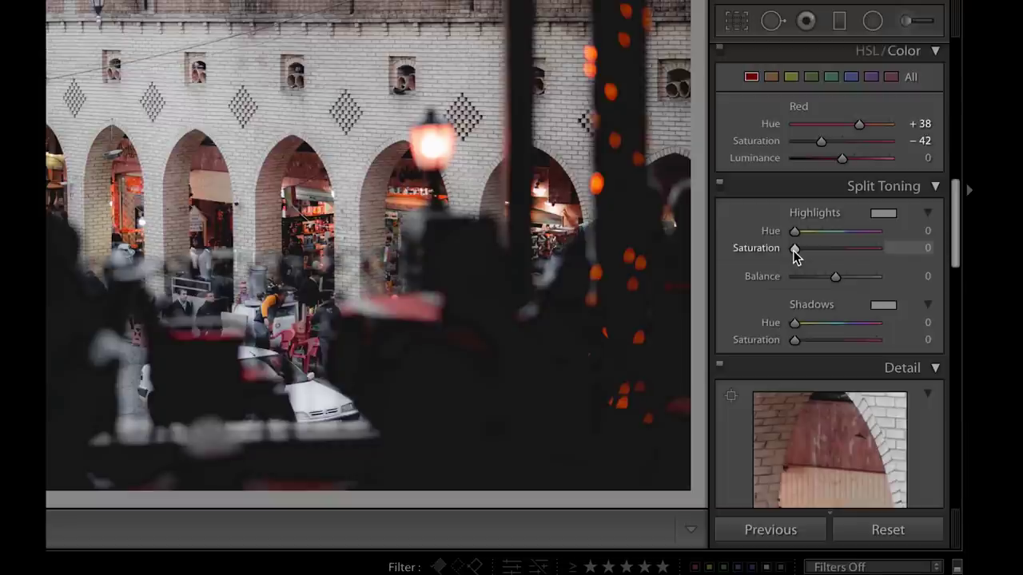
{"action": "left_click_drag", "start_coordinate": [794, 249], "coordinate": [804, 252]}
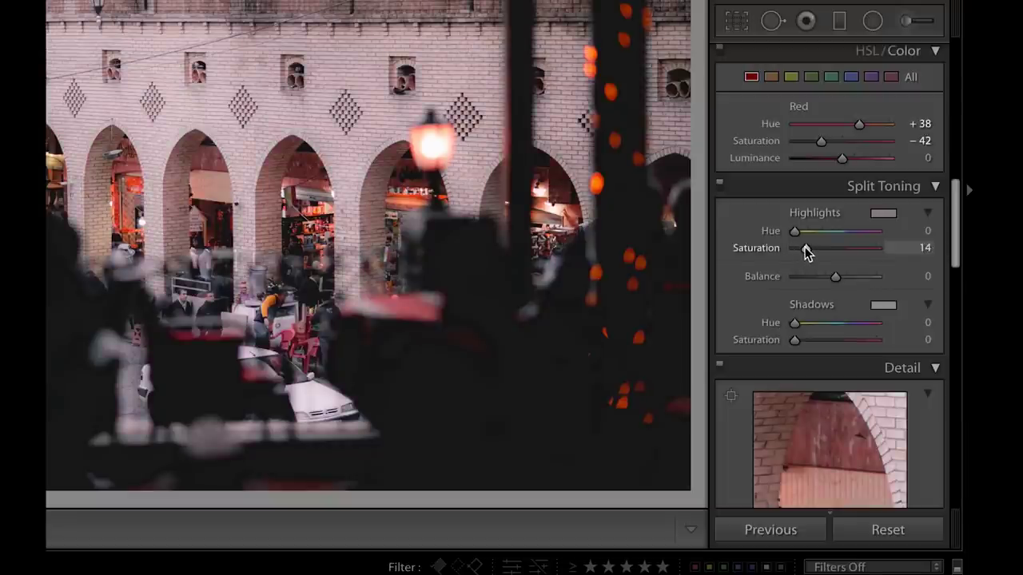
{"action": "left_click_drag", "start_coordinate": [796, 232], "coordinate": [840, 239]}
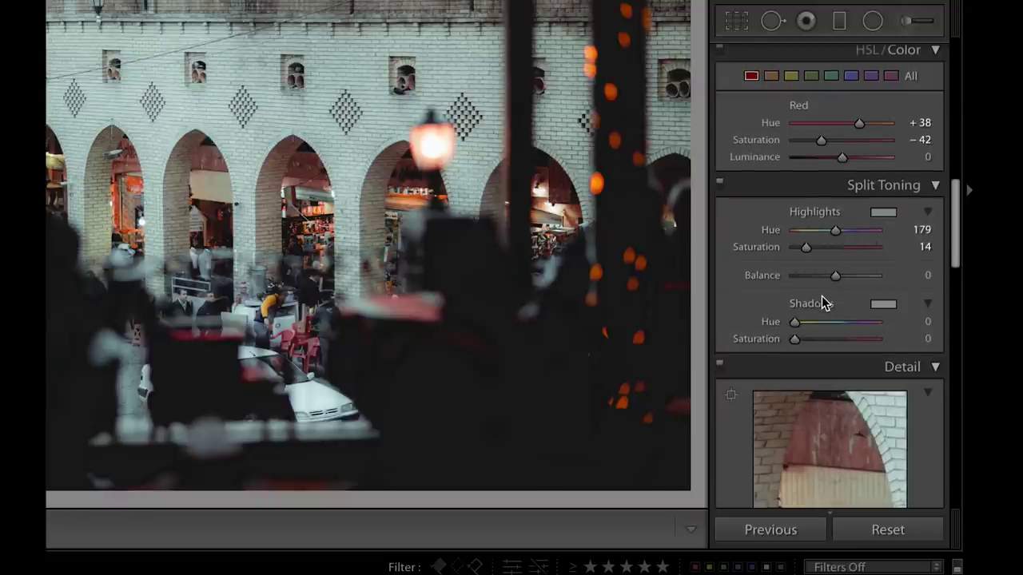
{"action": "scroll", "coordinate": [816, 302], "scroll_direction": "down", "scroll_amount": 1}
{"action": "left_click_drag", "start_coordinate": [796, 311], "coordinate": [821, 298]}
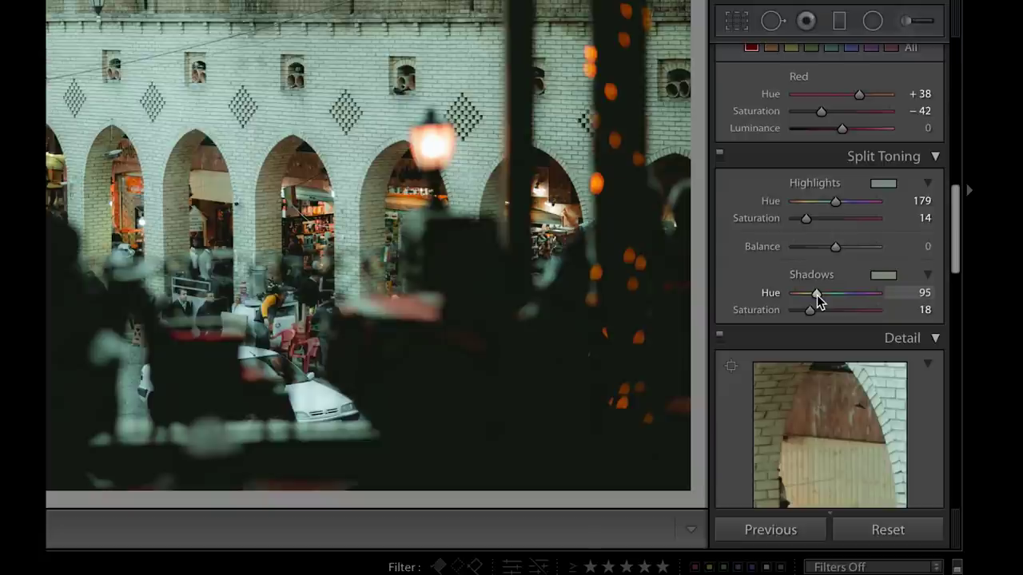
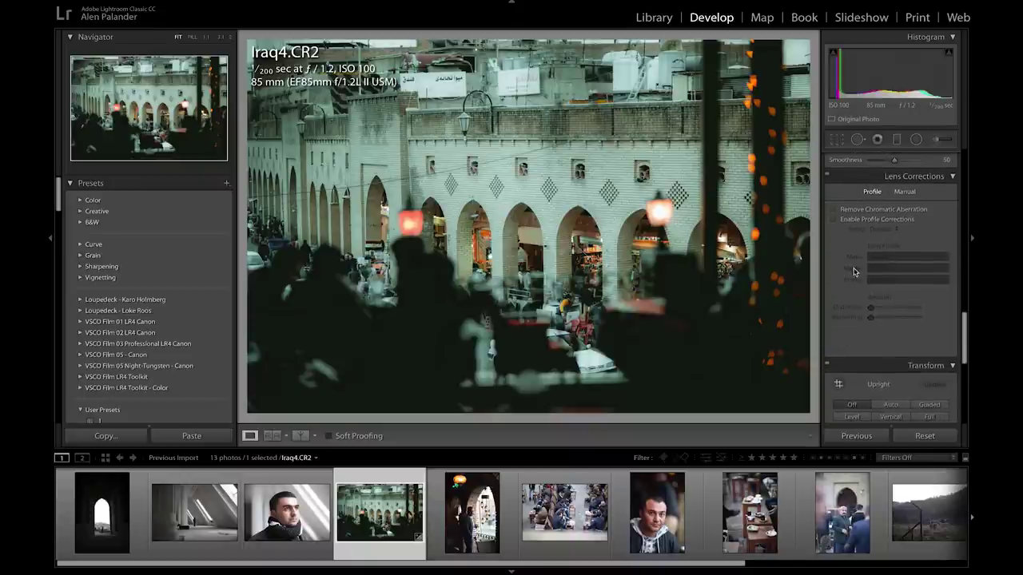
Straighten the photo by applying the Level option of the Upright correction
{"action": "scroll", "coordinate": [866, 228], "scroll_direction": "down", "scroll_amount": 1}
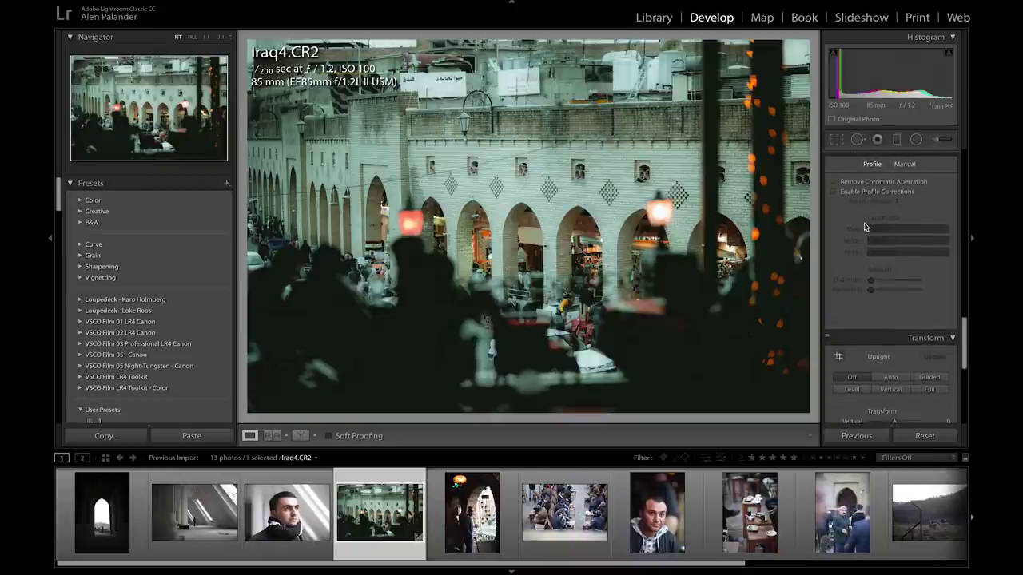
{"action": "scroll", "coordinate": [855, 266], "scroll_direction": "down", "scroll_amount": 4}
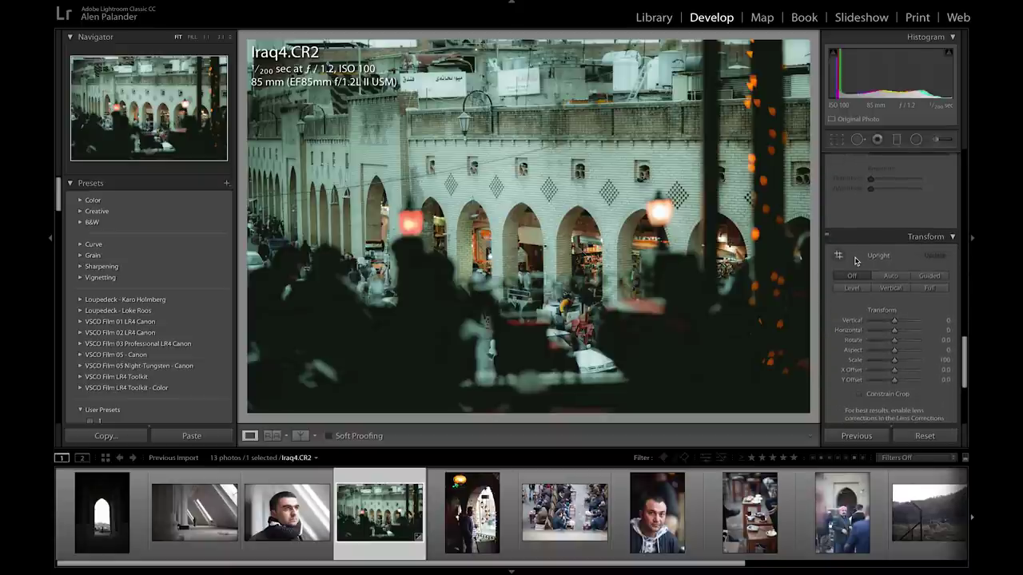
{"action": "left_click", "coordinate": [860, 289]}
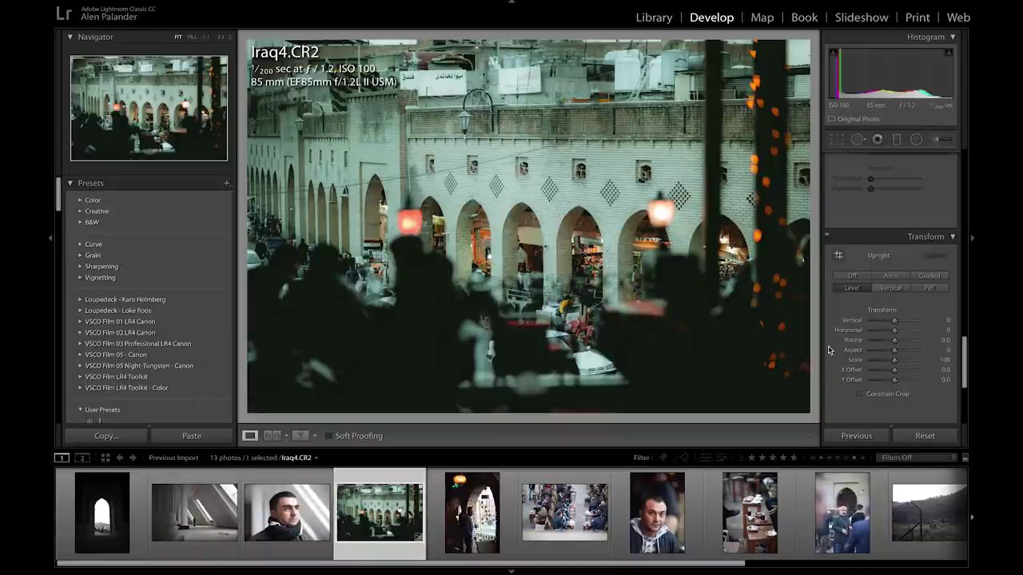
Add film grain with Amount 26, Size 36 and Roughness 43, judging it at a close zoom
{"action": "scroll", "coordinate": [829, 349], "scroll_direction": "down", "scroll_amount": 5}
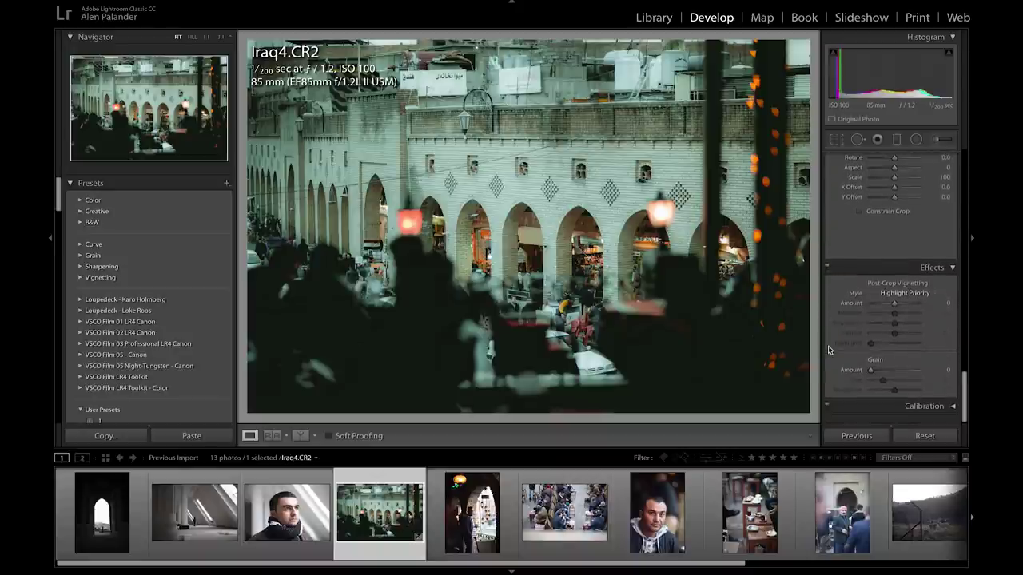
{"action": "scroll", "coordinate": [848, 359], "scroll_direction": "up", "scroll_amount": 1}
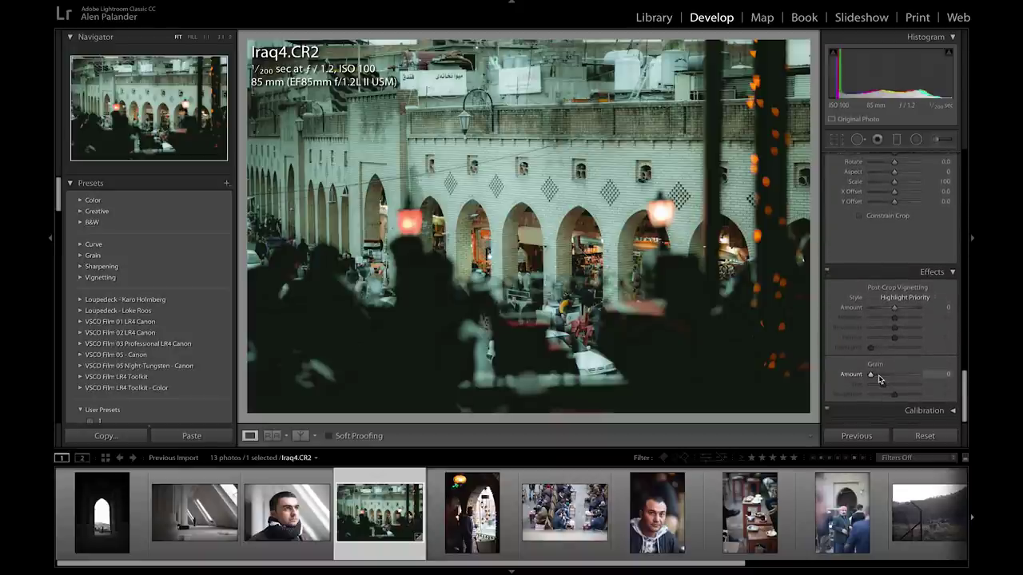
{"action": "key", "text": "z"}
{"action": "left_click", "coordinate": [880, 376]}
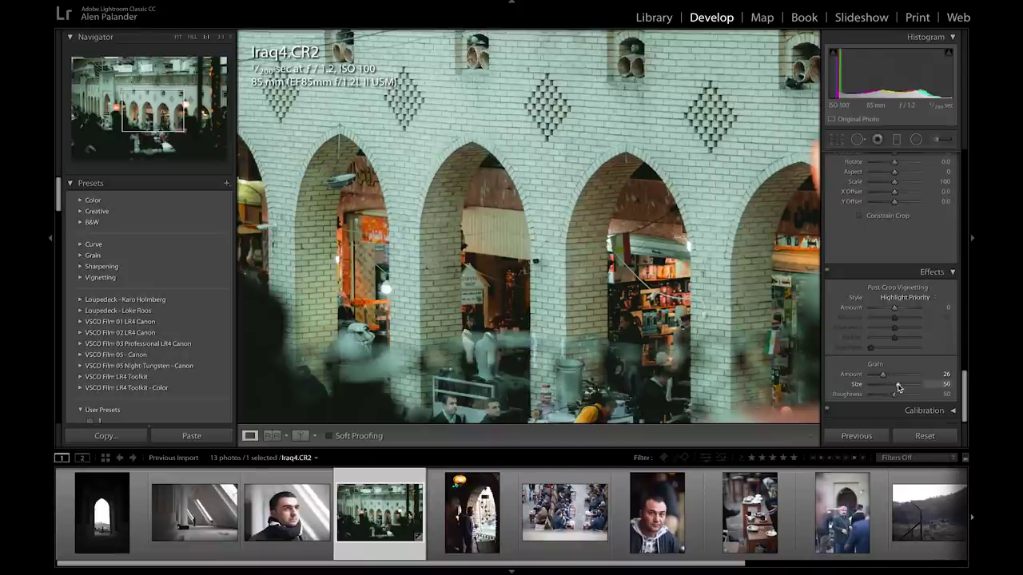
{"action": "left_click_drag", "start_coordinate": [884, 387], "coordinate": [898, 389]}
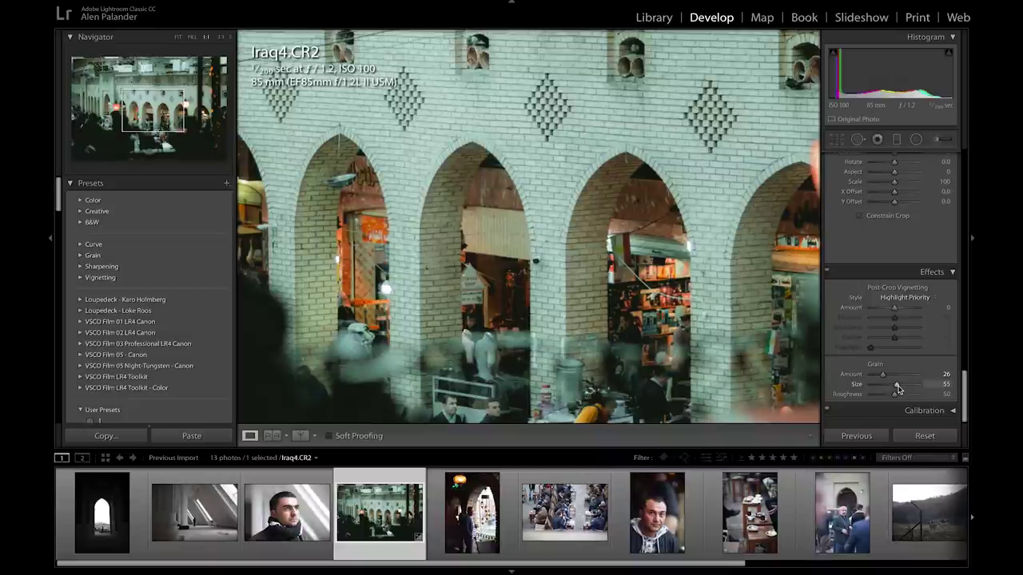
{"action": "left_click_drag", "start_coordinate": [898, 389], "coordinate": [889, 390]}
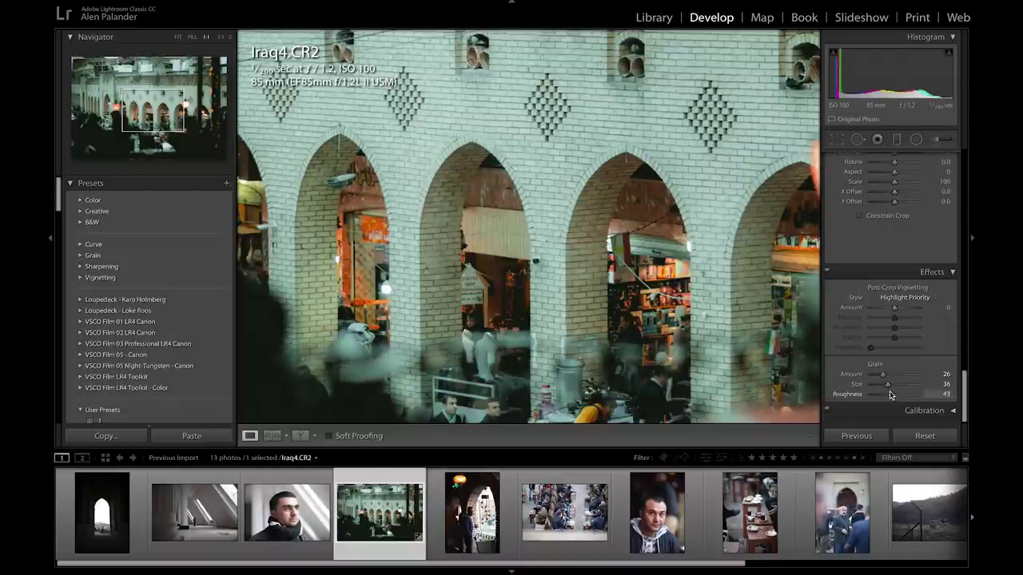
{"action": "left_click", "coordinate": [614, 258]}
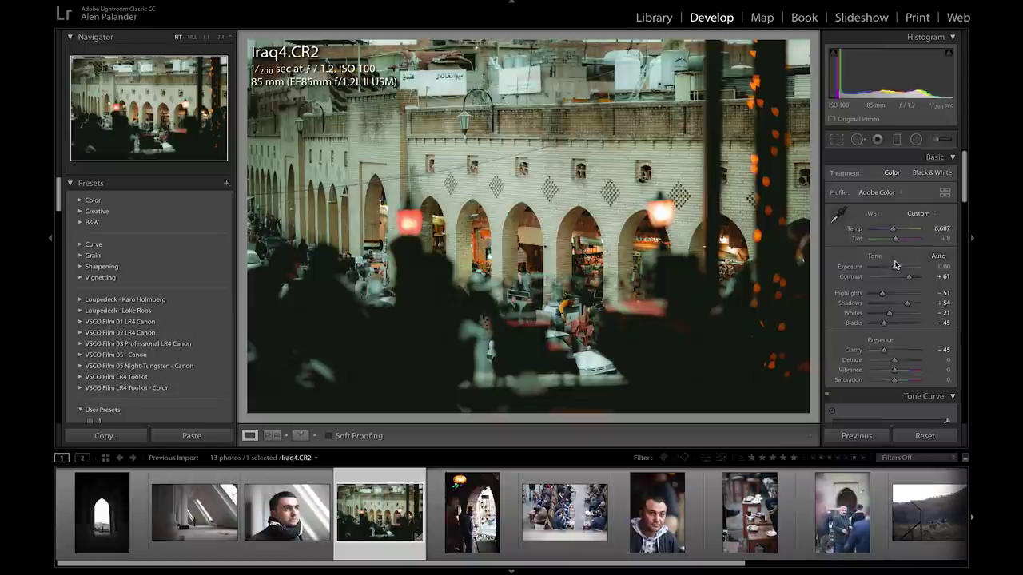
Set the white balance temperature to 6,108, the exposure to +0.05 and the contrast to +69
{"action": "left_click_drag", "start_coordinate": [894, 267], "coordinate": [895, 268]}
{"action": "left_click_drag", "start_coordinate": [892, 230], "coordinate": [888, 230]}
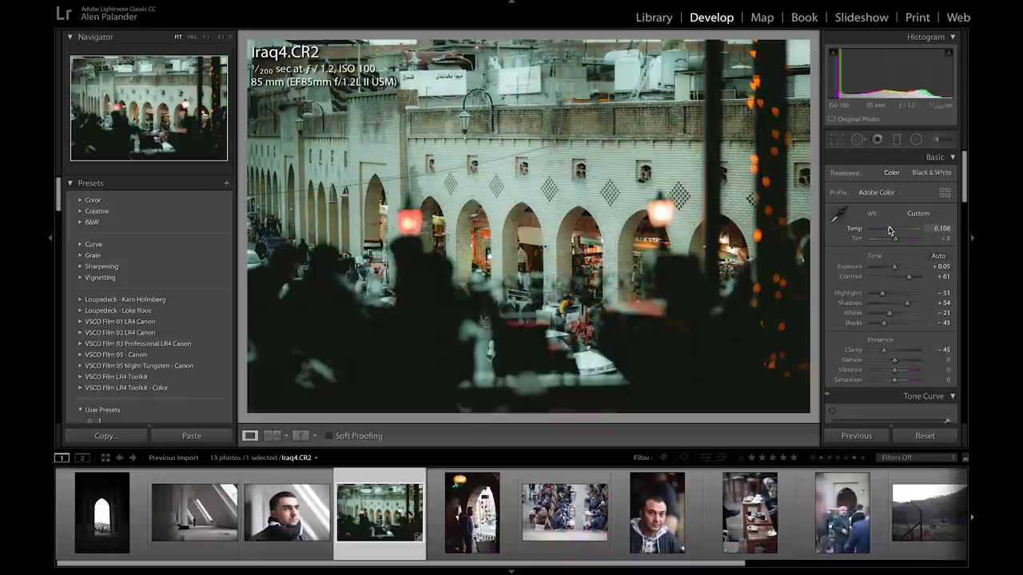
{"action": "left_click_drag", "start_coordinate": [908, 279], "coordinate": [908, 282]}
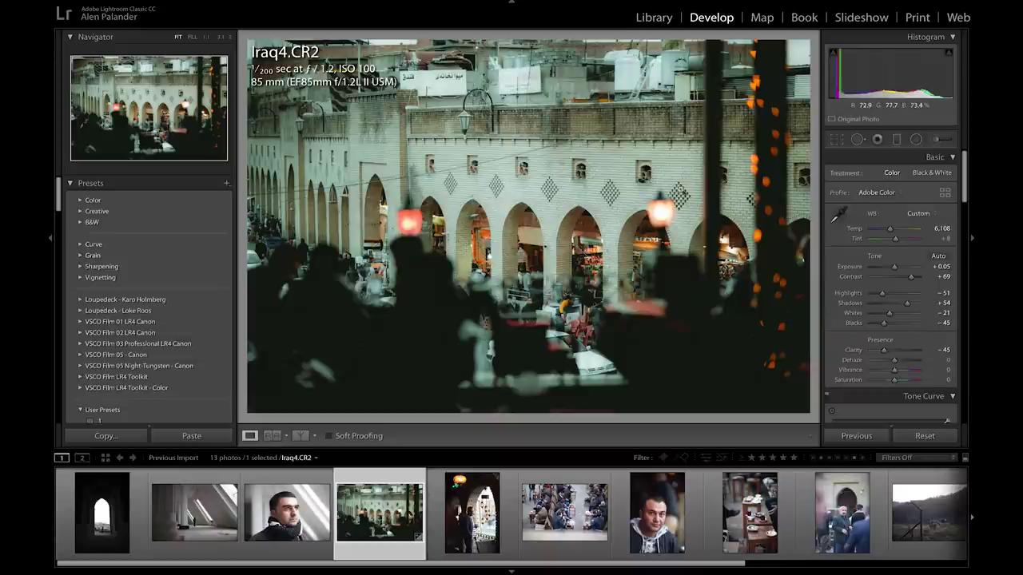
{"action": "left_click", "coordinate": [607, 203]}
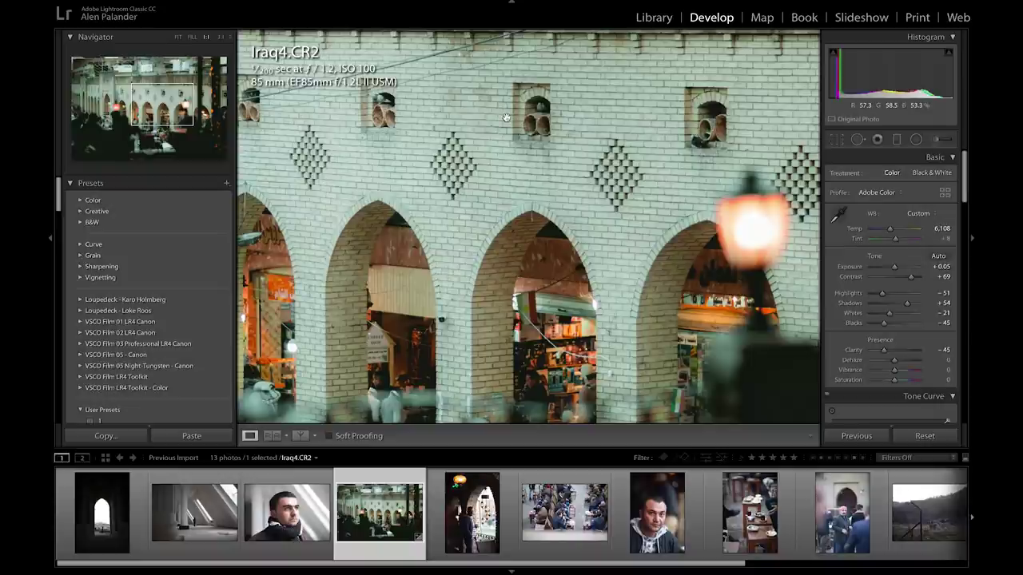
{"action": "left_click", "coordinate": [548, 252]}
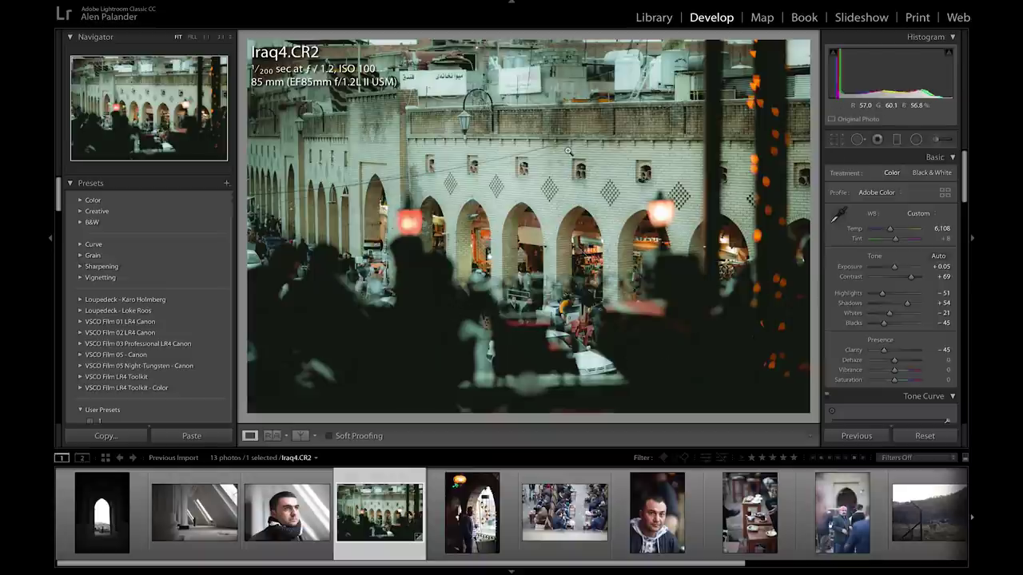
Darken the upper part of the photo with a graduated filter, resetting its Temp to 0 and lowering its exposure to about −0.97
{"action": "left_click", "coordinate": [897, 141]}
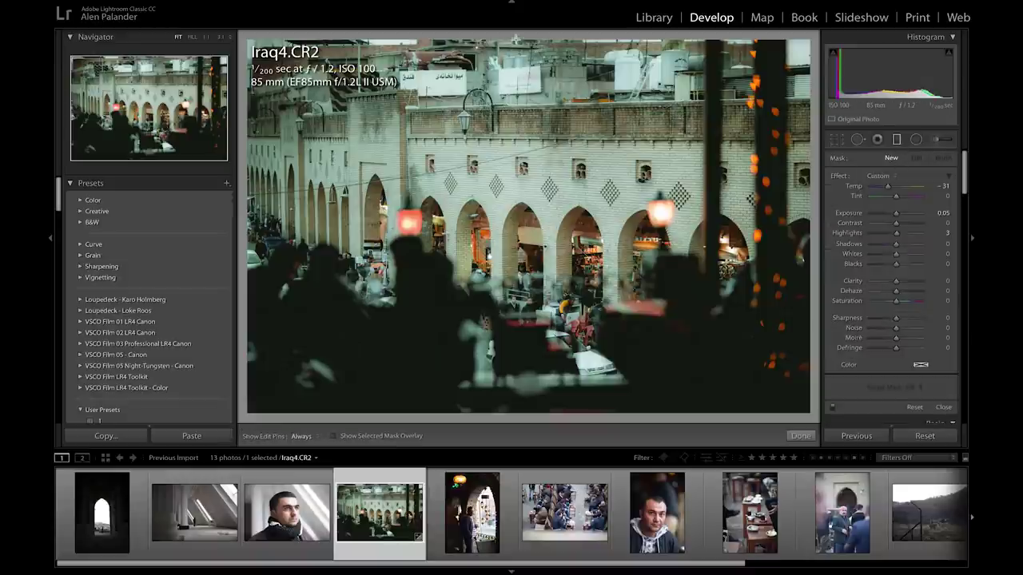
{"action": "left_click_drag", "start_coordinate": [516, 37], "coordinate": [513, 152]}
{"action": "double_click", "coordinate": [853, 189]}
{"action": "left_click_drag", "start_coordinate": [884, 211], "coordinate": [888, 218]}
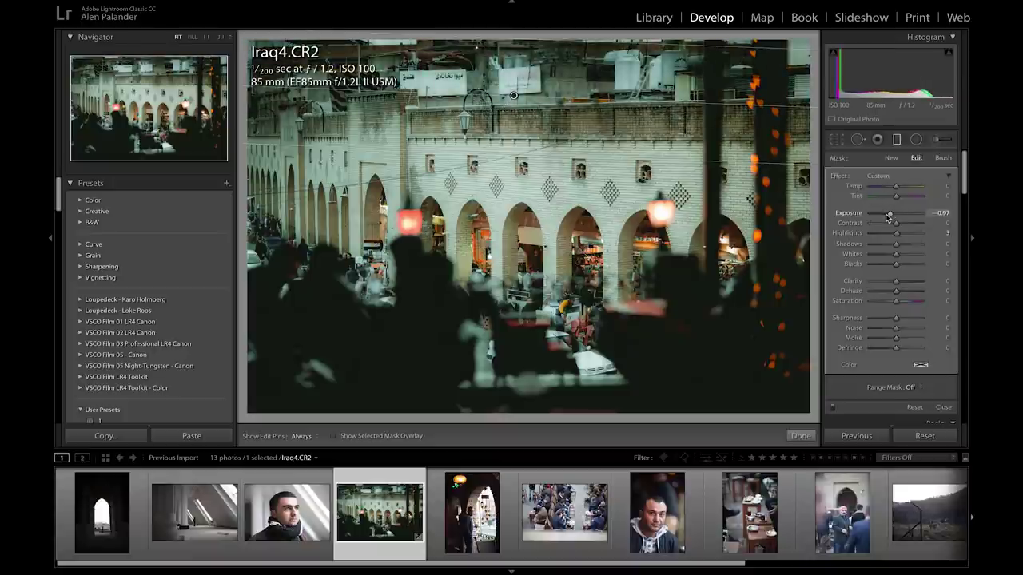
{"action": "left_click_drag", "start_coordinate": [887, 218], "coordinate": [889, 217]}
{"action": "key", "text": "m"}
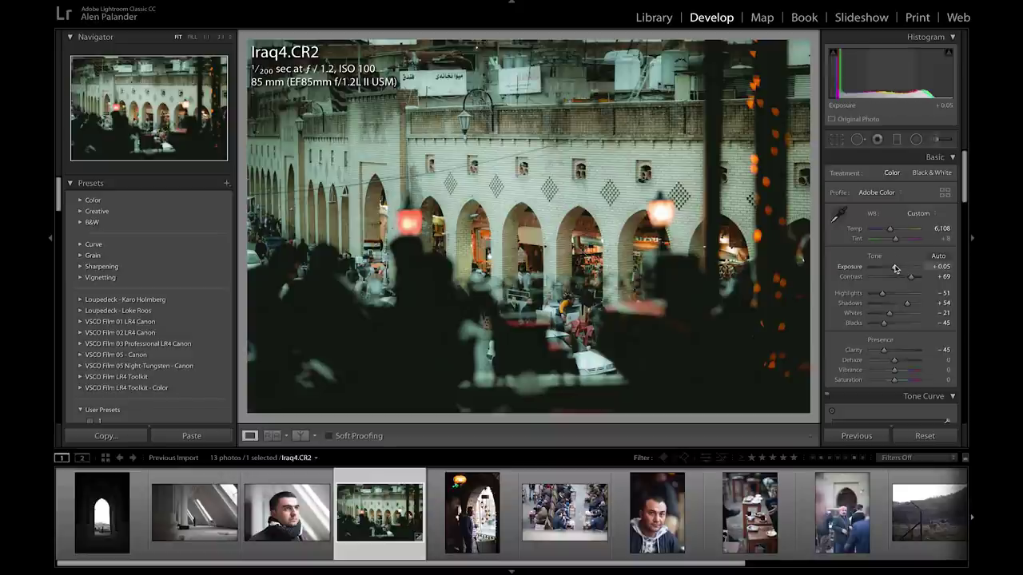
Refine the basic tones to Exposure 0.00, Highlights −59, Whites −35 and Blacks −31
{"action": "scroll", "coordinate": [896, 268], "scroll_direction": "up", "scroll_amount": 1}
{"action": "scroll", "coordinate": [897, 320], "scroll_direction": "down", "scroll_amount": 1}
{"action": "scroll", "coordinate": [895, 299], "scroll_direction": "up", "scroll_amount": 5}
{"action": "left_click_drag", "start_coordinate": [894, 299], "coordinate": [889, 277]}
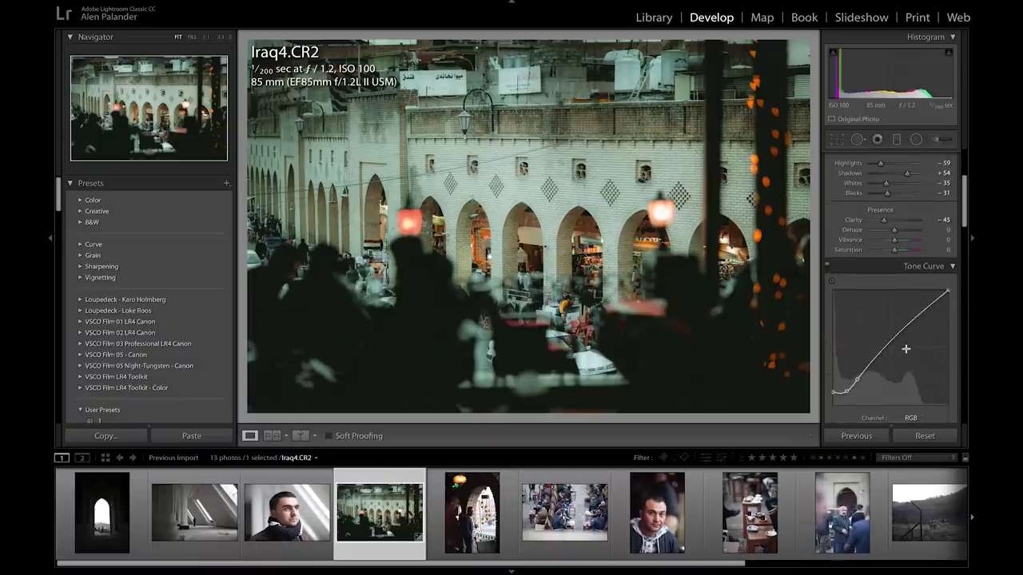
{"action": "scroll", "coordinate": [879, 339], "scroll_direction": "down", "scroll_amount": 3}
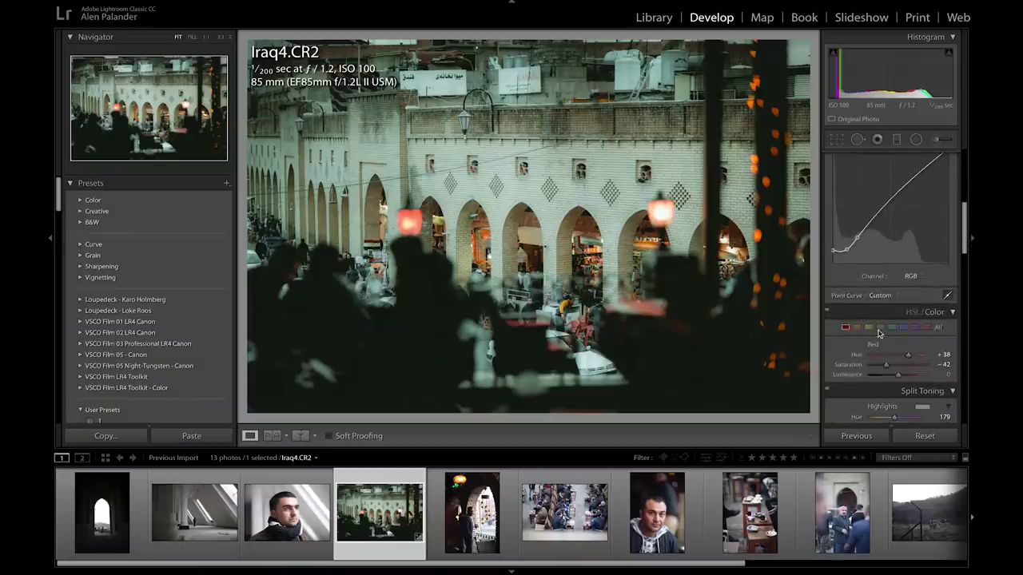
{"action": "scroll", "coordinate": [879, 340], "scroll_direction": "down", "scroll_amount": 3}
{"action": "key", "text": "f"}
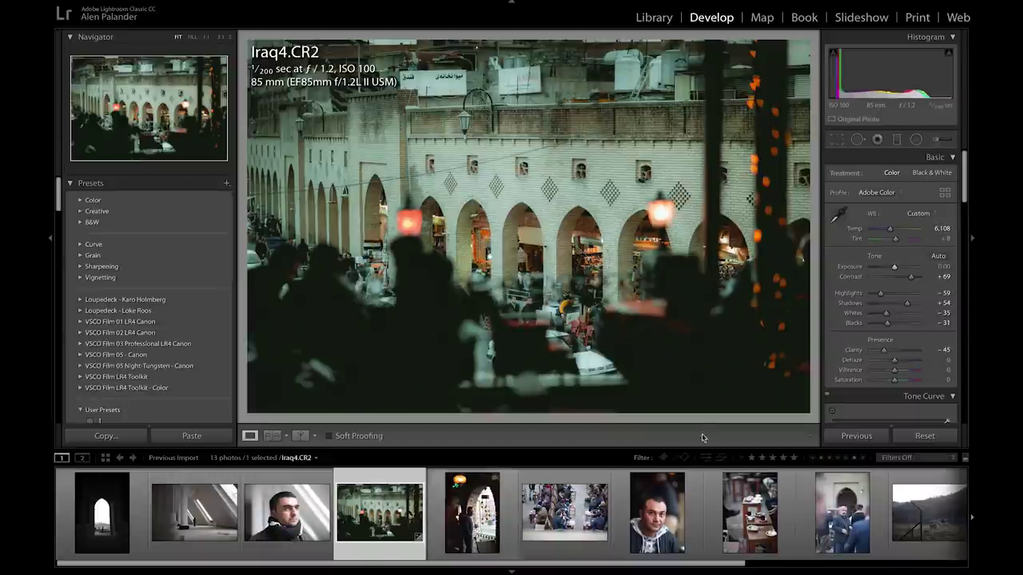
{"action": "scroll", "coordinate": [895, 304], "scroll_direction": "down", "scroll_amount": 3}
{"action": "scroll", "coordinate": [903, 312], "scroll_direction": "up", "scroll_amount": 3}
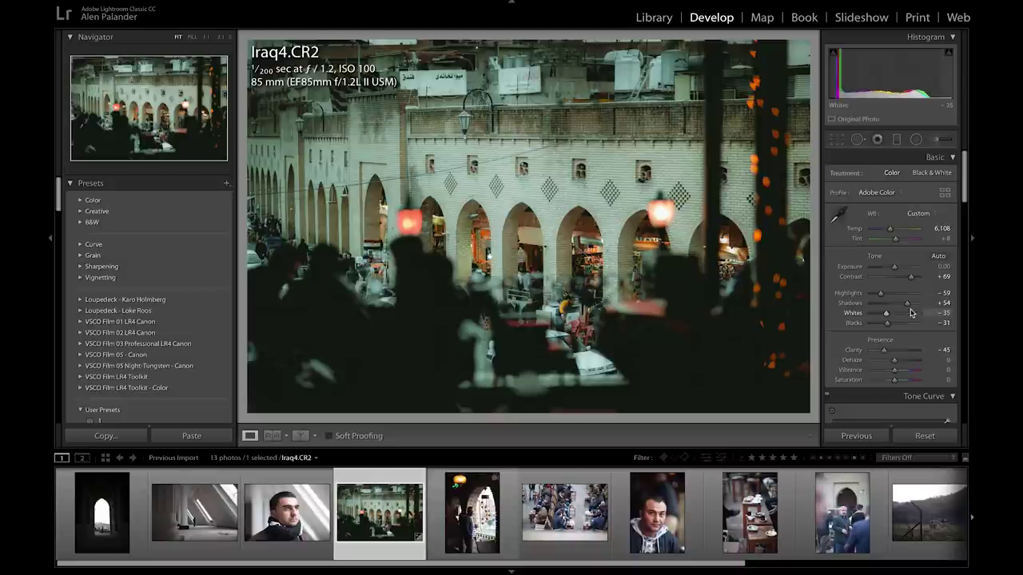
Copy the develop settings of Iraq4.CR2, leaving out Transform and Crop
{"action": "key", "text": "super+shift+c"}
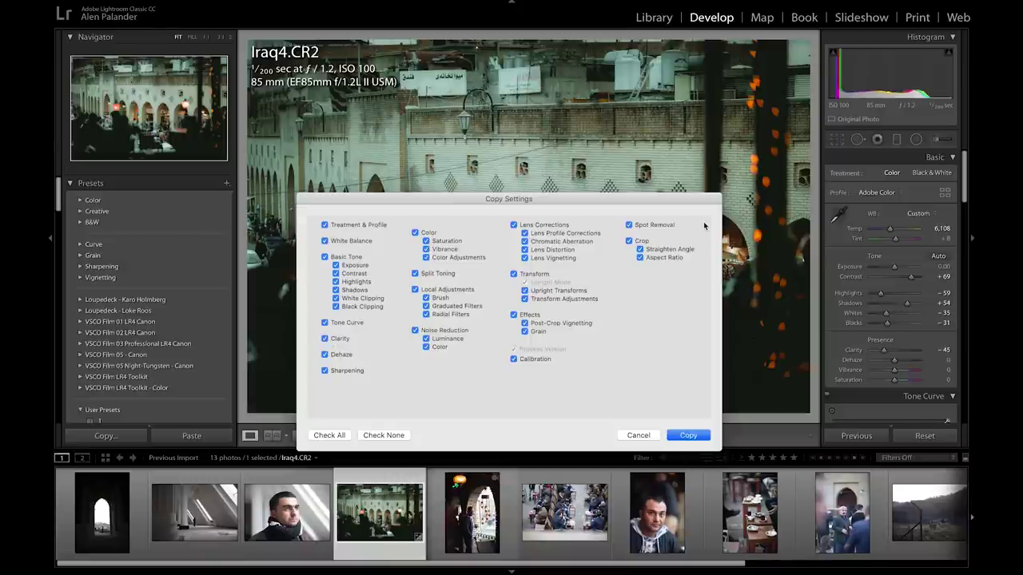
{"action": "left_click", "coordinate": [514, 274]}
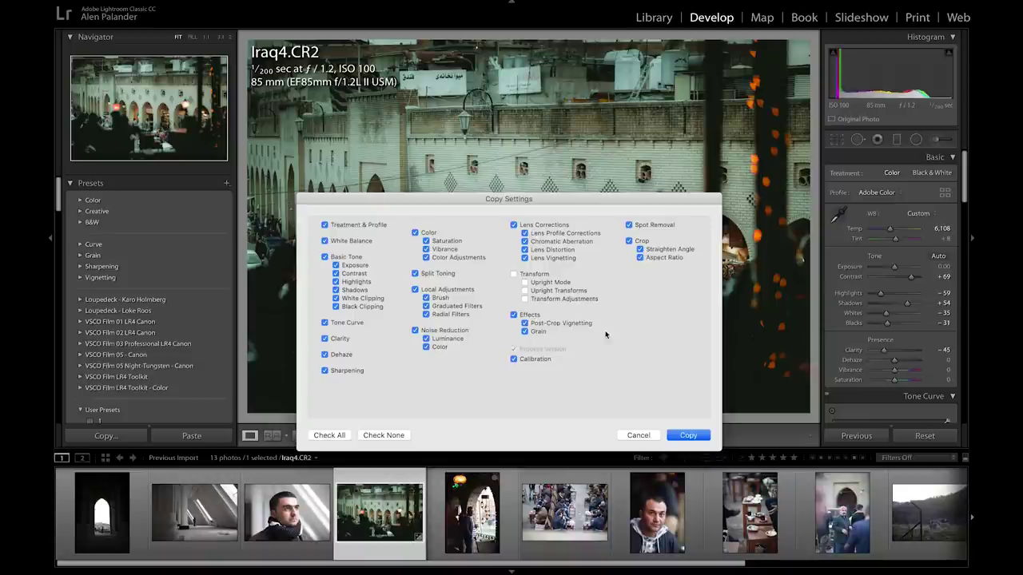
{"action": "left_click", "coordinate": [629, 241]}
{"action": "left_click", "coordinate": [689, 436]}
Synchronize the develop settings across all photos of the import and open Iraq9.CR2
{"action": "key", "text": "ctrl+a"}
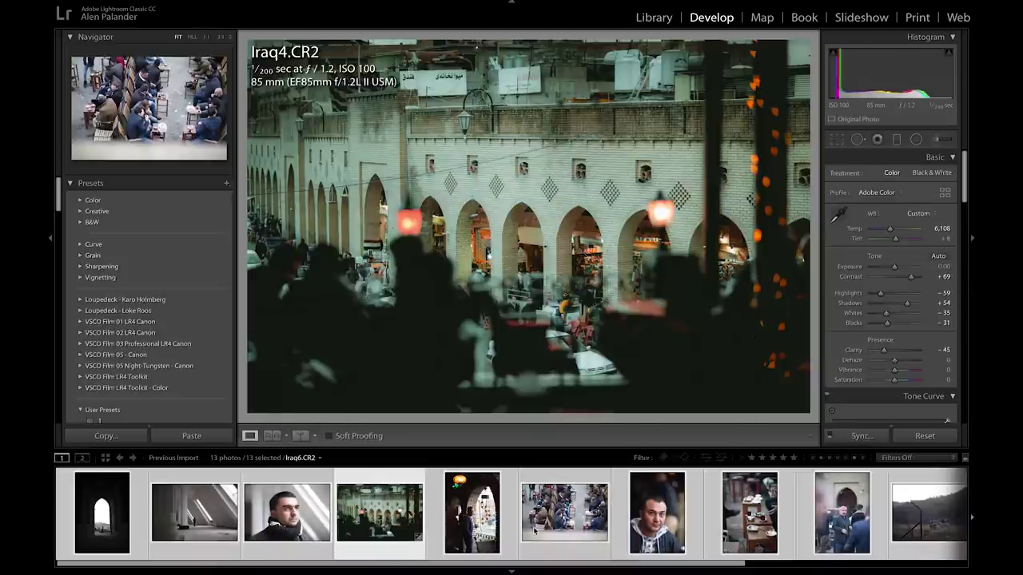
{"action": "left_click", "coordinate": [852, 440]}
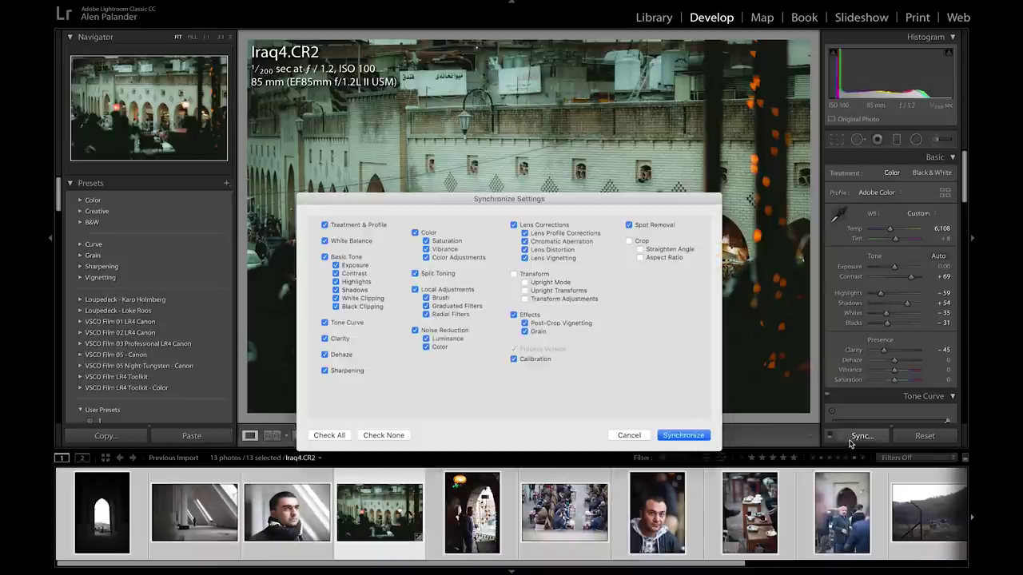
{"action": "left_click", "coordinate": [697, 435]}
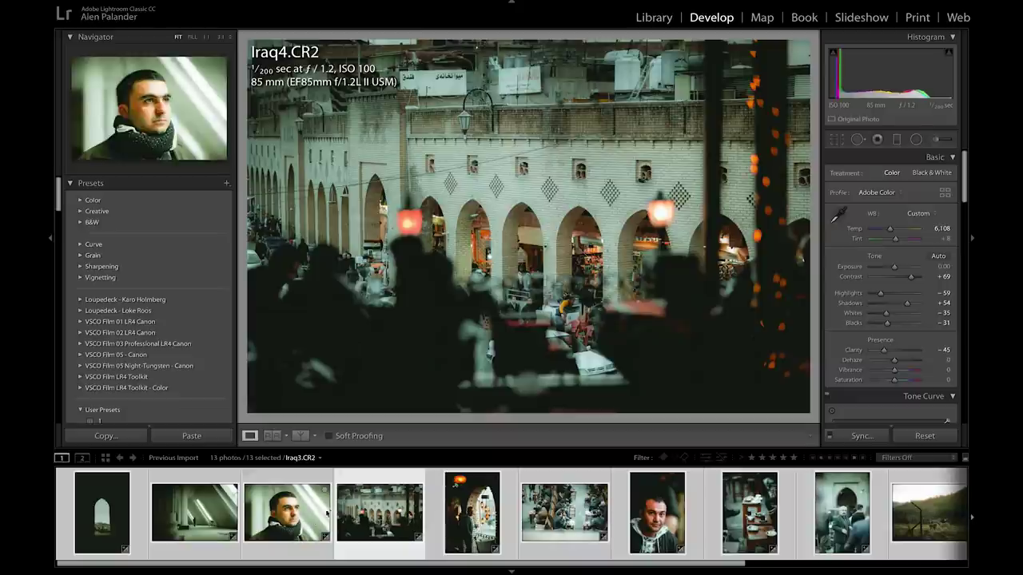
{"action": "scroll", "coordinate": [192, 512], "scroll_direction": "right", "scroll_amount": 3}
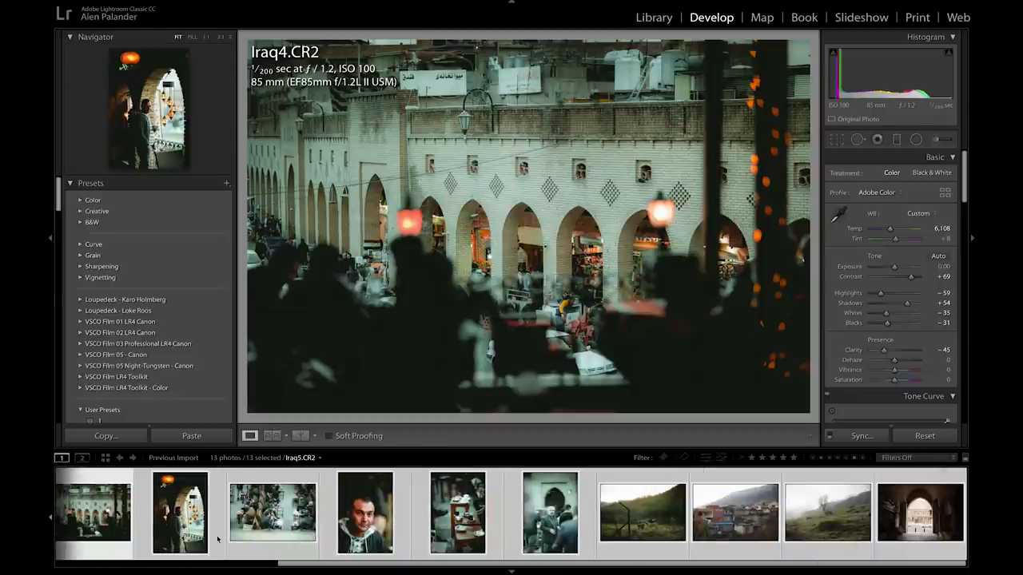
{"action": "left_click", "coordinate": [560, 533]}
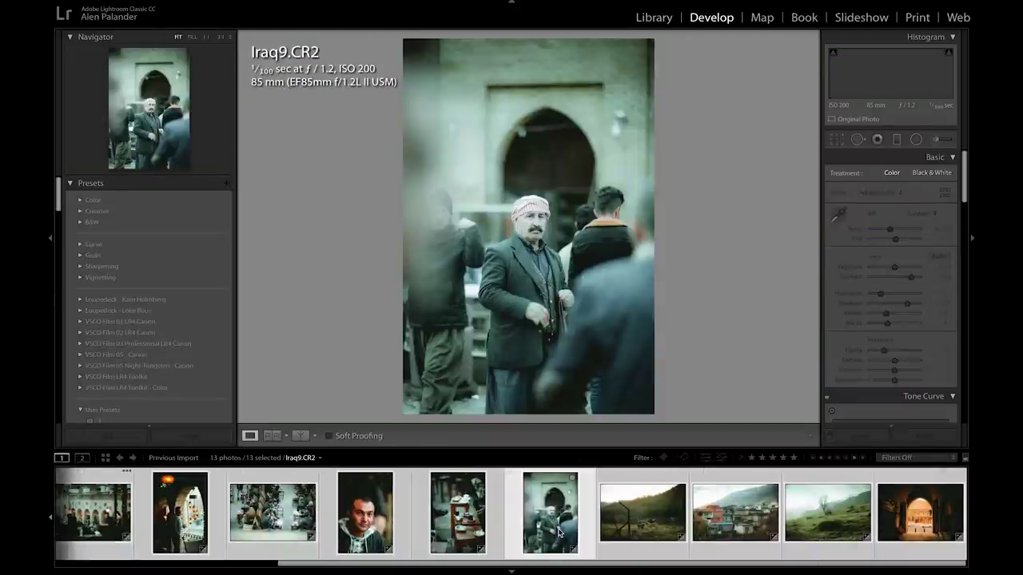
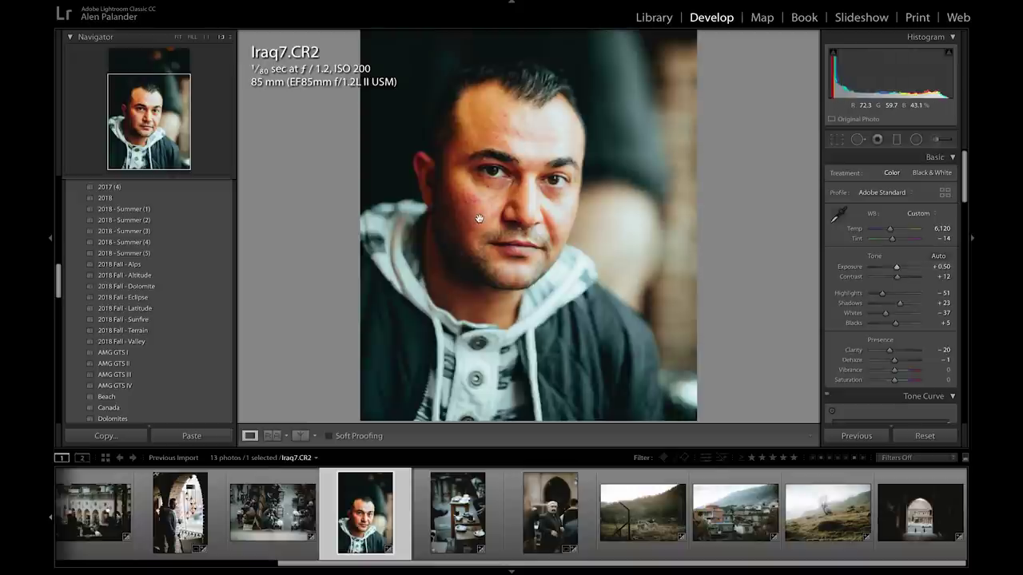
Adjust the red tones of Iraq7.CR2 in the HSL/Color settings and set the orange Saturation to −19
{"action": "scroll", "coordinate": [881, 332], "scroll_direction": "down", "scroll_amount": 15}
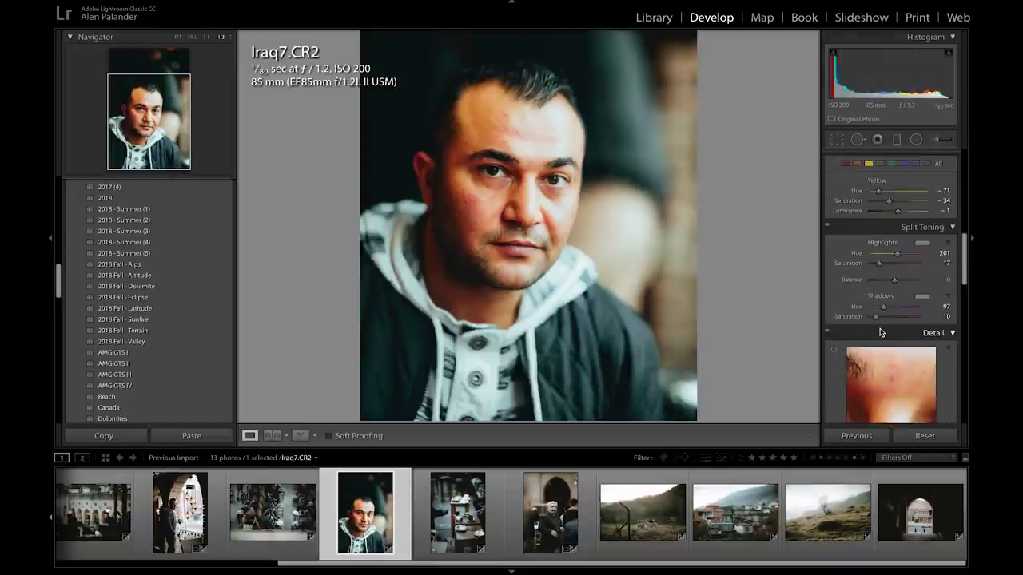
{"action": "scroll", "coordinate": [881, 332], "scroll_direction": "up", "scroll_amount": 2}
{"action": "left_click", "coordinate": [845, 208]}
{"action": "mouse_move", "coordinate": [882, 246]}
{"action": "left_mouse_down"}
{"action": "mouse_move", "coordinate": [867, 247]}
{"action": "mouse_move", "coordinate": [911, 239]}
{"action": "mouse_move", "coordinate": [887, 239]}
{"action": "left_mouse_up"}
{"action": "left_click", "coordinate": [857, 207]}
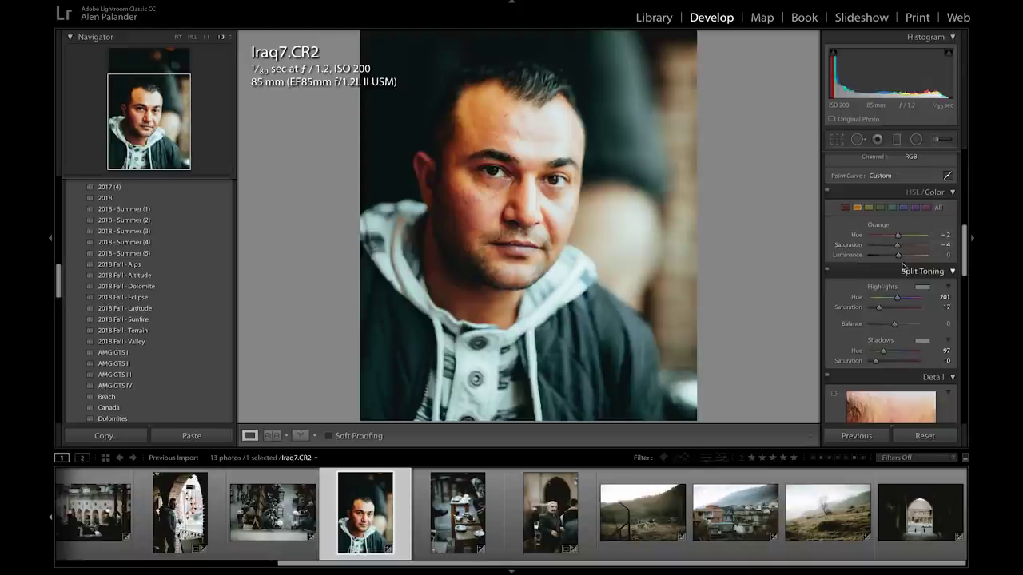
{"action": "left_click_drag", "start_coordinate": [896, 247], "coordinate": [887, 246]}
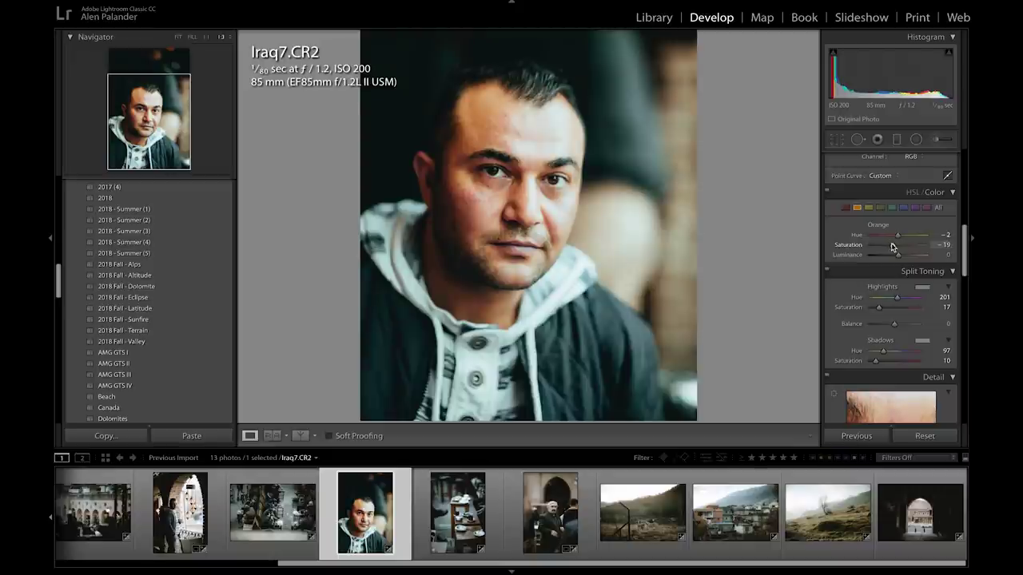
Synchronize the develop settings of Iraq7.CR2 to all photos of the import, leaving out Transform and Crop
{"action": "key", "text": "ctrl+a"}
{"action": "left_click", "coordinate": [863, 436]}
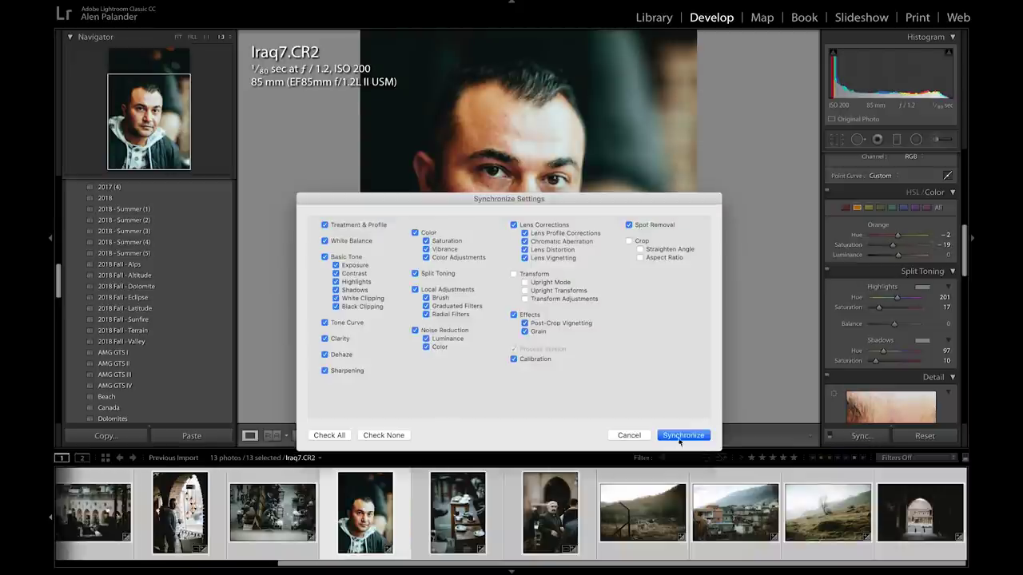
{"action": "left_click", "coordinate": [680, 438]}
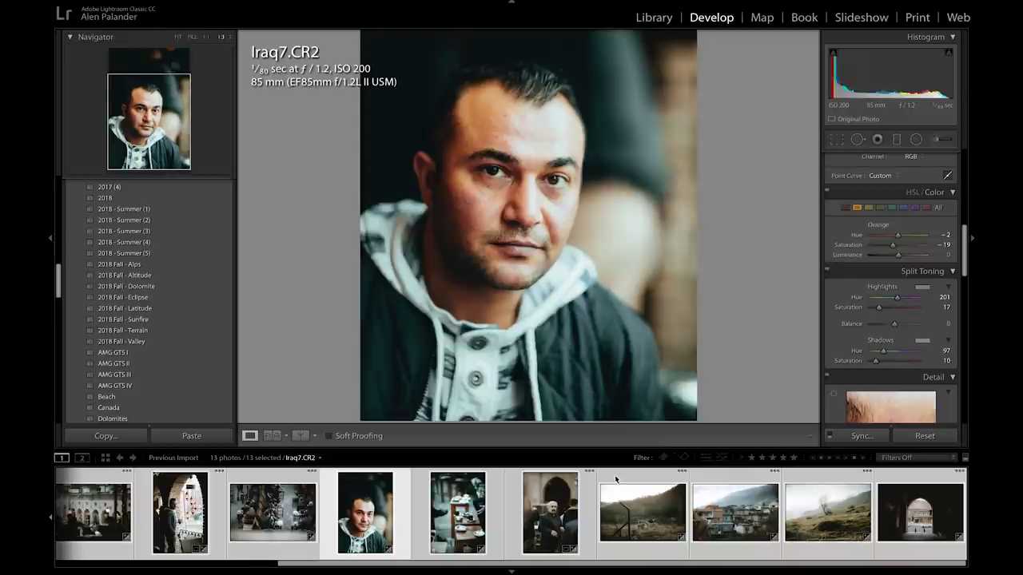
Open Iraq3.CR2 with all photos still selected and reset its Exposure
{"action": "left_click", "coordinate": [560, 502]}
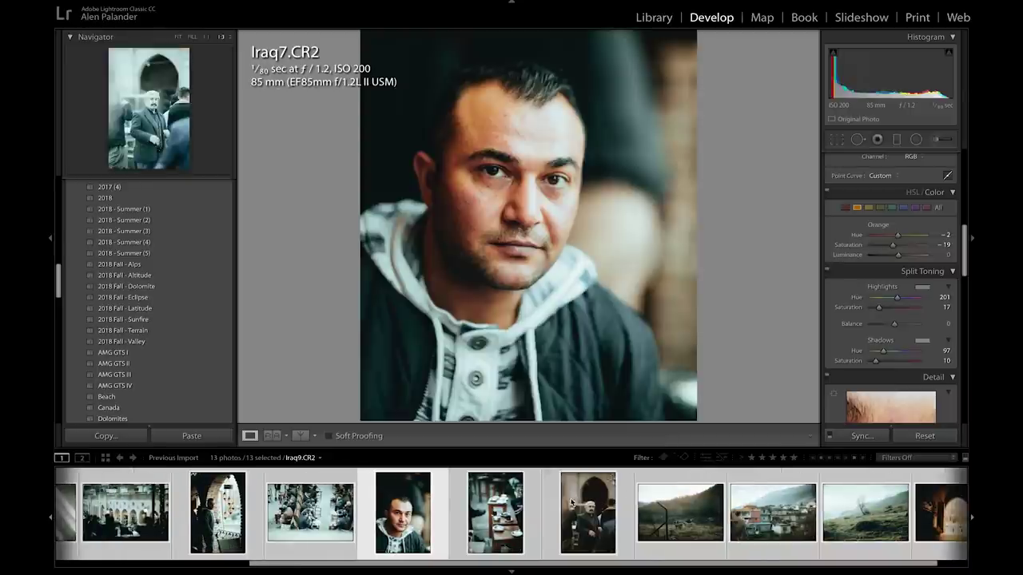
{"action": "scroll", "coordinate": [571, 502], "scroll_direction": "up", "scroll_amount": 3}
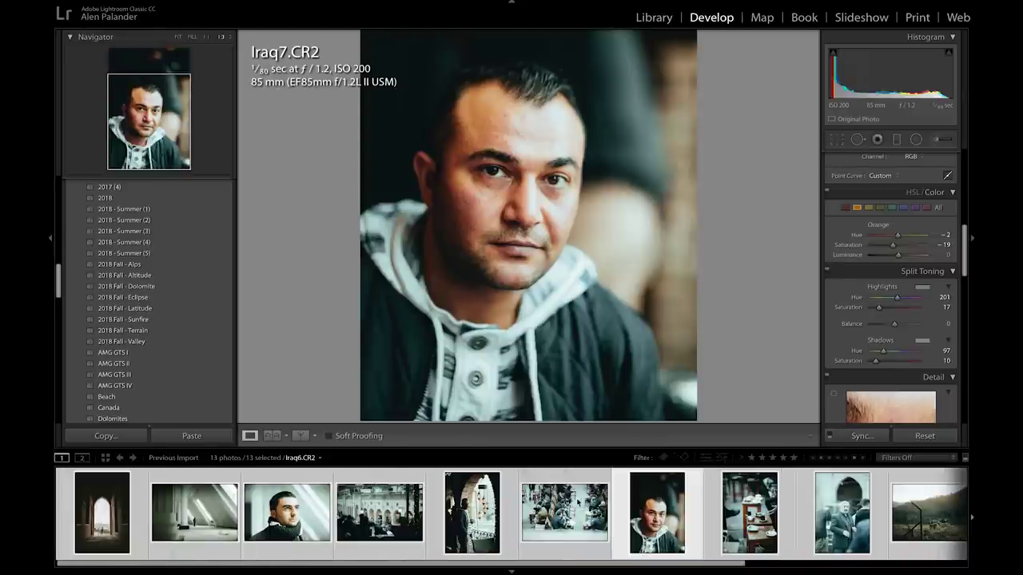
{"action": "left_click", "coordinate": [285, 527]}
{"action": "scroll", "coordinate": [891, 270], "scroll_direction": "up", "scroll_amount": 5}
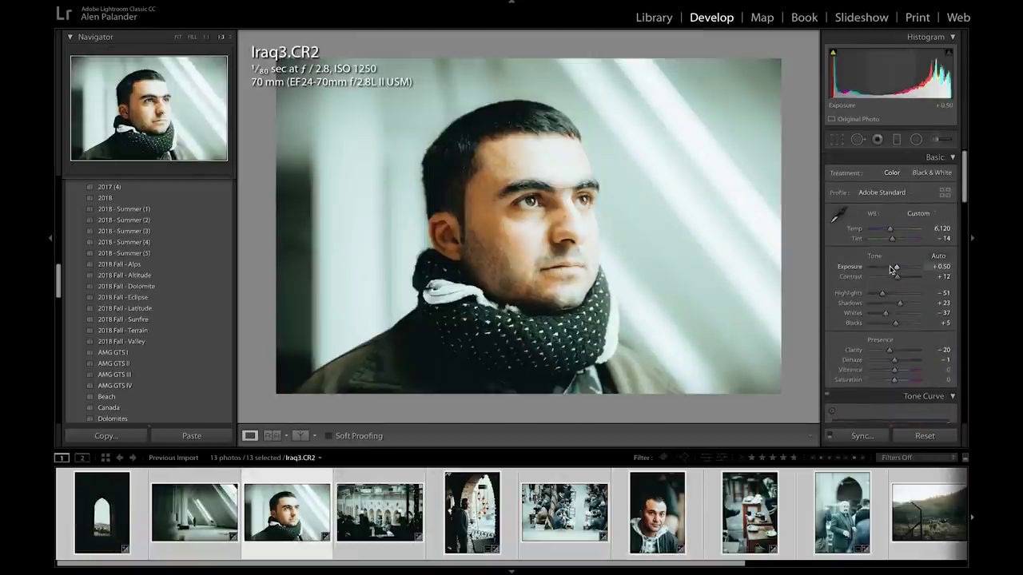
{"action": "double_click", "coordinate": [891, 269]}
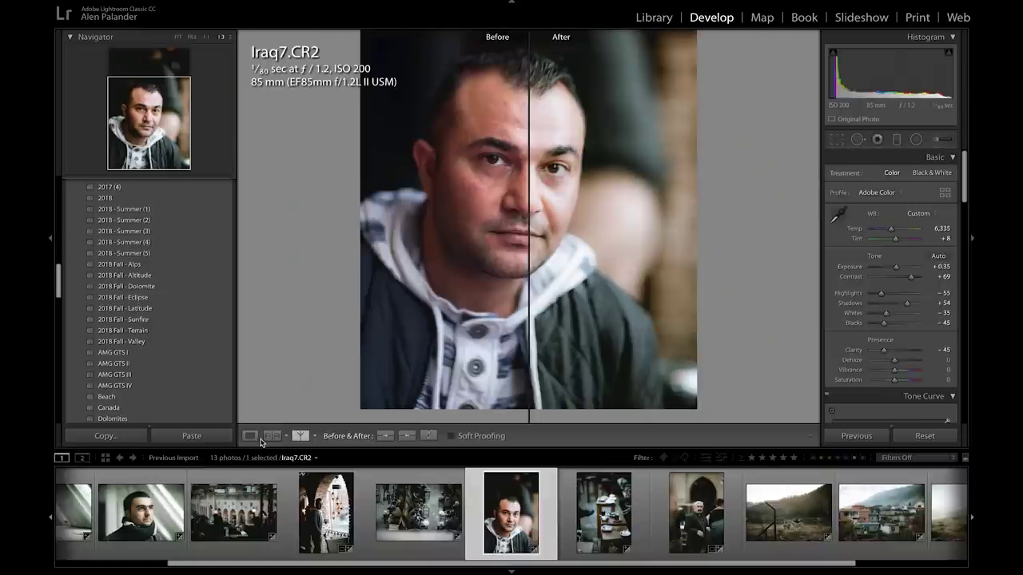
Open Iraq10.CR2 in a split before/after comparison and examine the two dogs at full magnification
{"action": "left_click", "coordinate": [250, 435]}
{"action": "scroll", "coordinate": [419, 516], "scroll_direction": "down", "scroll_amount": 2}
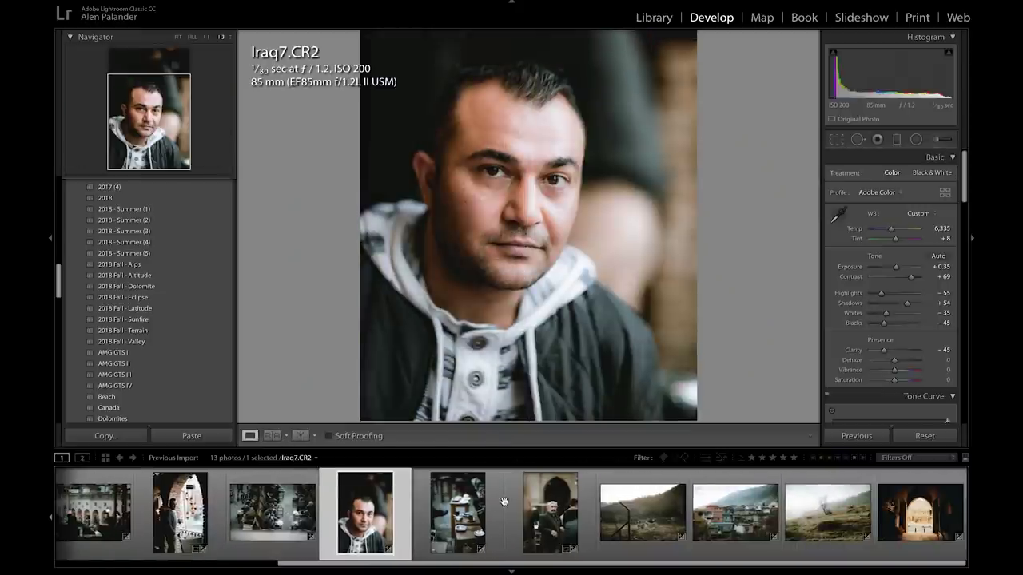
{"action": "left_click", "coordinate": [603, 520]}
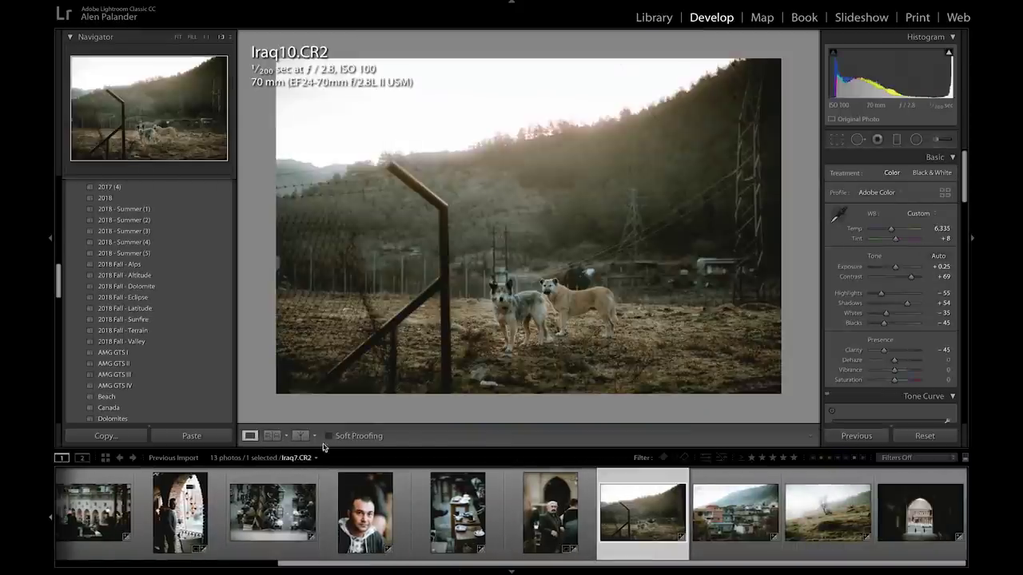
{"action": "left_click", "coordinate": [299, 436]}
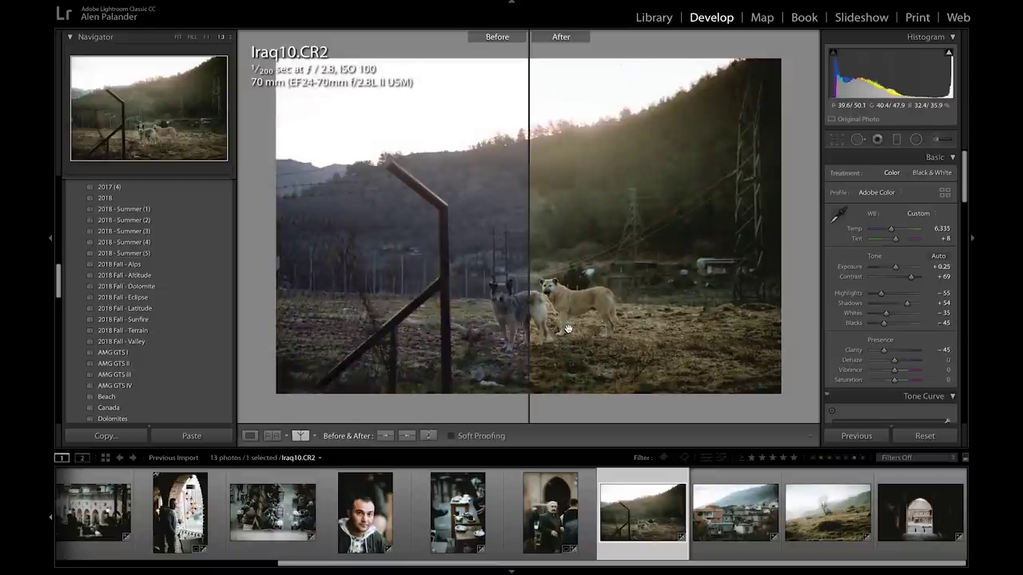
{"action": "left_click", "coordinate": [538, 314]}
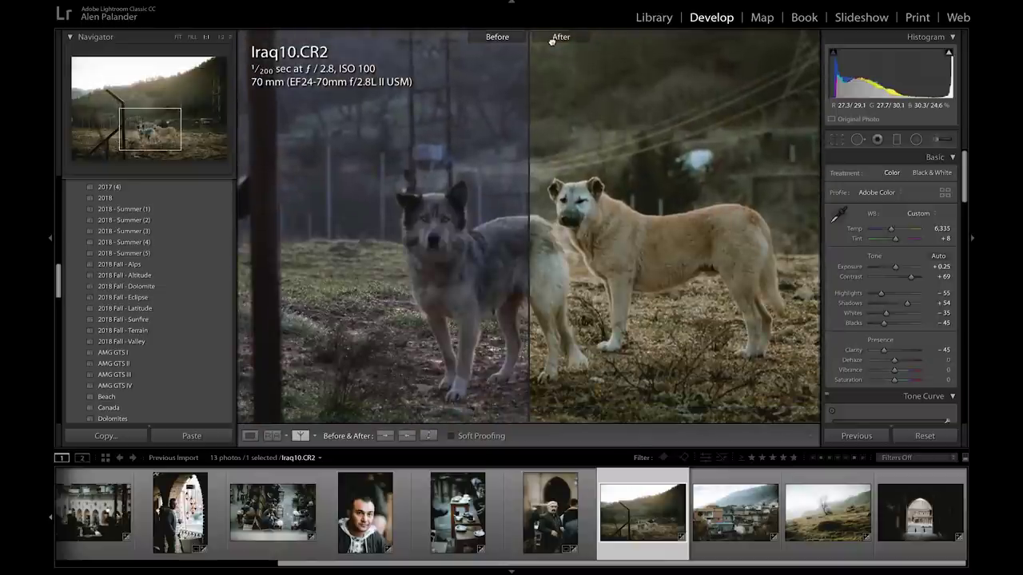
{"action": "left_click_drag", "start_coordinate": [461, 215], "coordinate": [593, 202]}
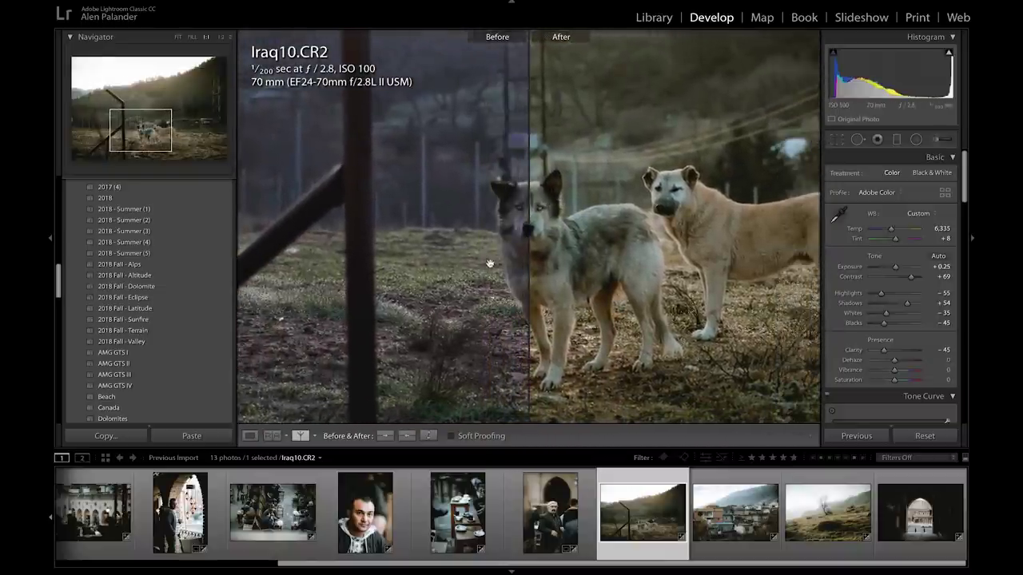
{"action": "left_click", "coordinate": [542, 179]}
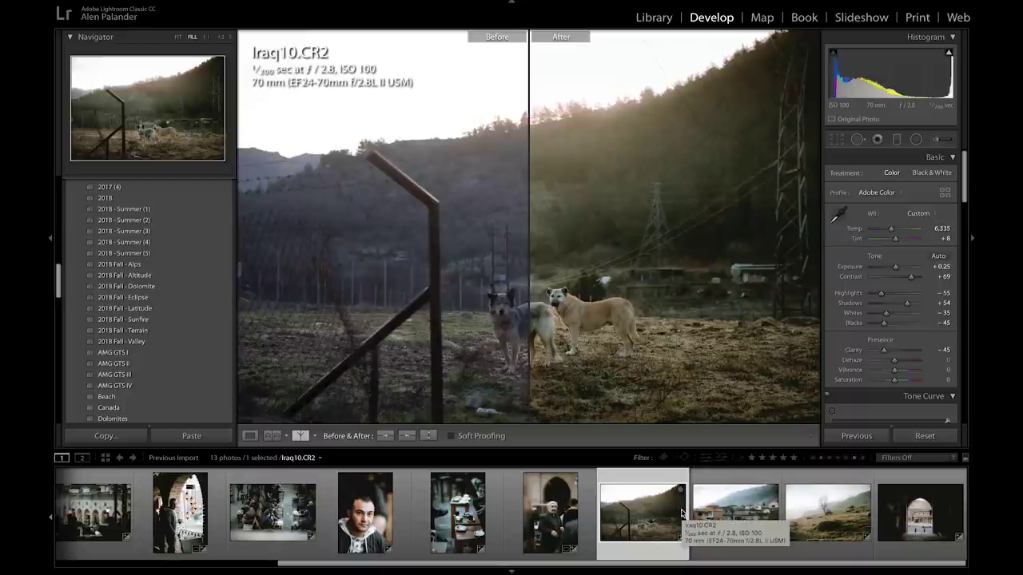
Compare Iraq11.CR2, Iraq12.CR2 and Iraq3.CR2 before and after editing, leave the comparison and open Iraq5.CR2
{"action": "left_click", "coordinate": [733, 512]}
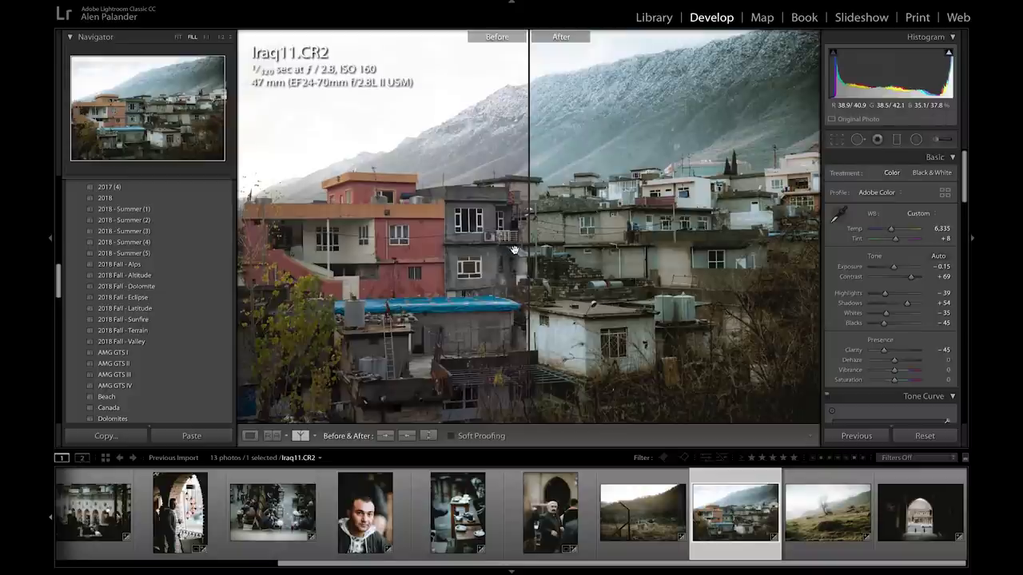
{"action": "key", "text": "Right"}
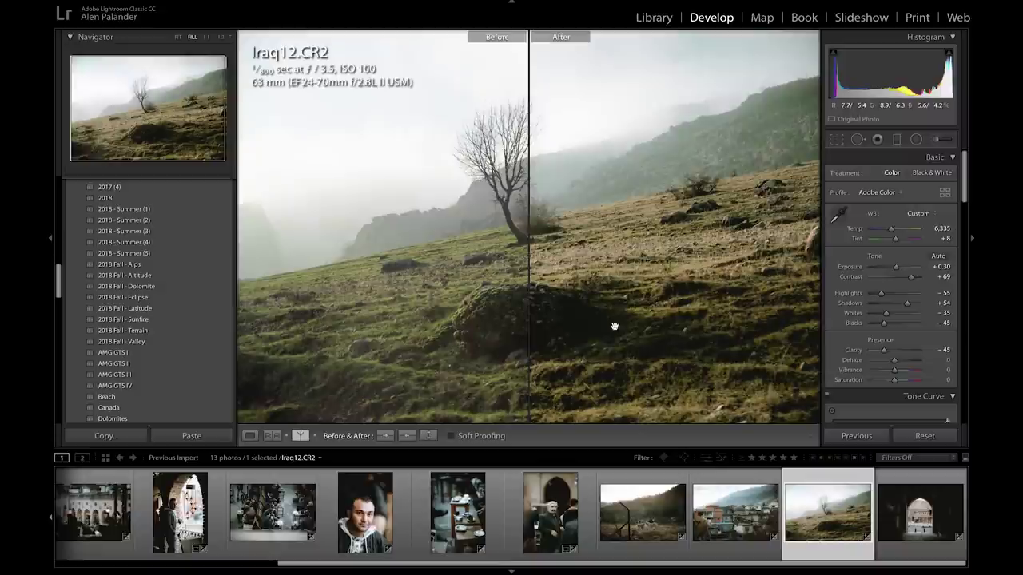
{"action": "scroll", "coordinate": [358, 494], "scroll_direction": "left", "scroll_amount": 3}
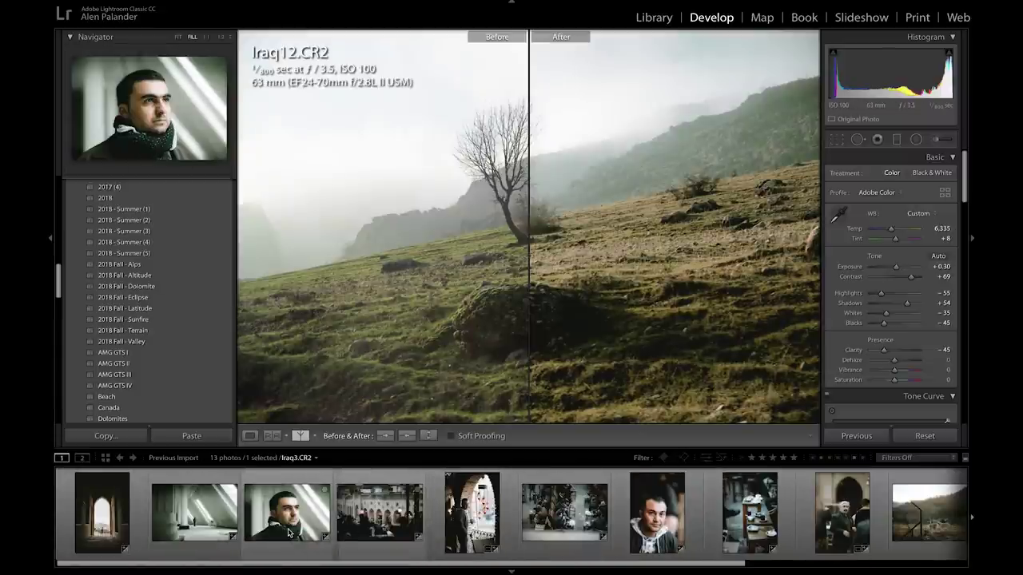
{"action": "left_click", "coordinate": [289, 533]}
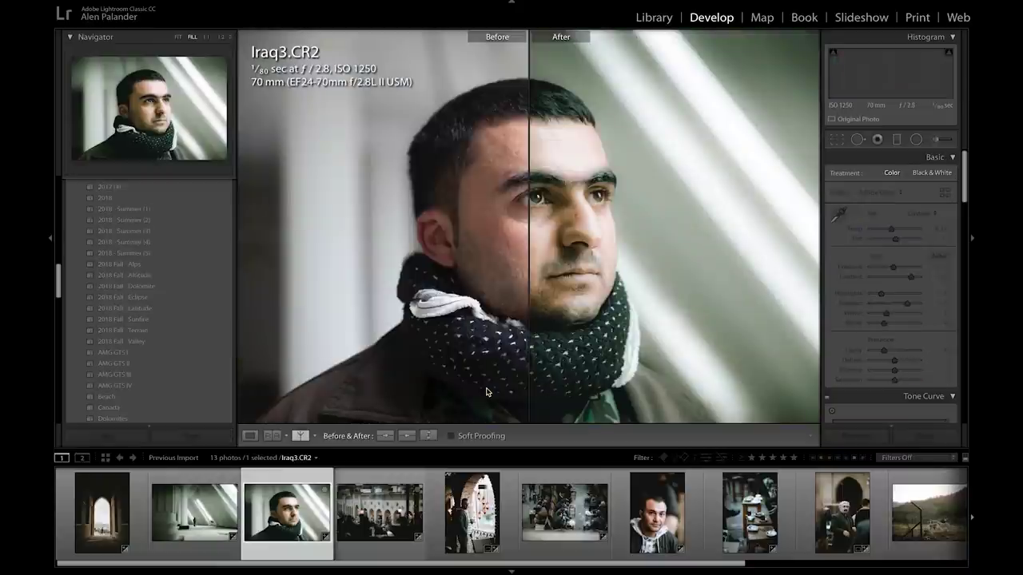
{"action": "key", "text": "y"}
{"action": "left_click", "coordinate": [474, 515]}
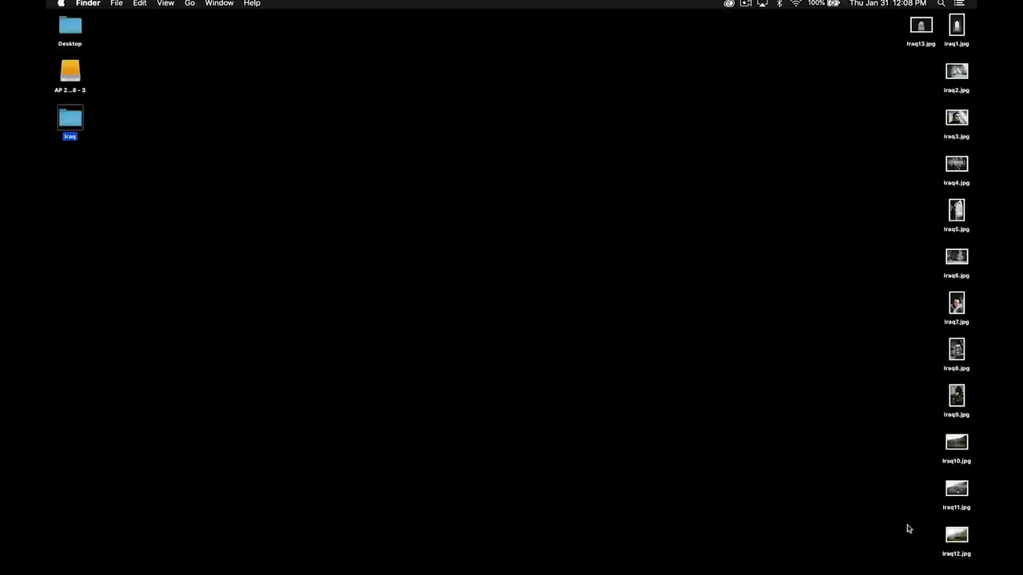
Switch to the desktop, select Iraq1.jpg to Iraq13.jpg and open them together in Preview at full screen
{"action": "left_click", "coordinate": [969, 573]}
{"action": "left_click_drag", "start_coordinate": [969, 572], "coordinate": [921, 31]}
{"action": "double_click", "coordinate": [920, 30]}
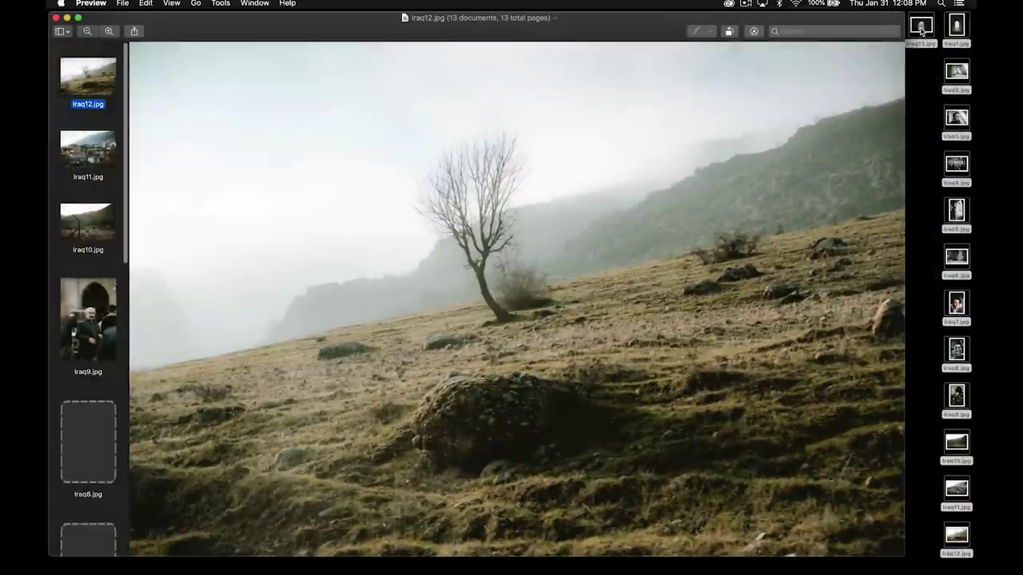
{"action": "left_click", "coordinate": [78, 18]}
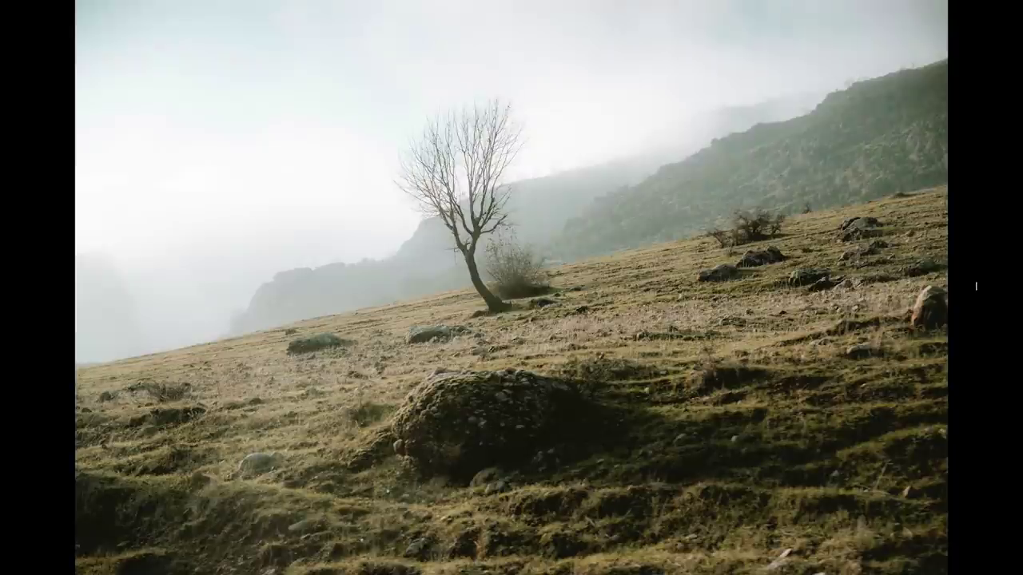
Review the exported photos one after another at full screen, from Iraq12.jpg through to Iraq13.jpg
{"action": "key", "text": "Right"}
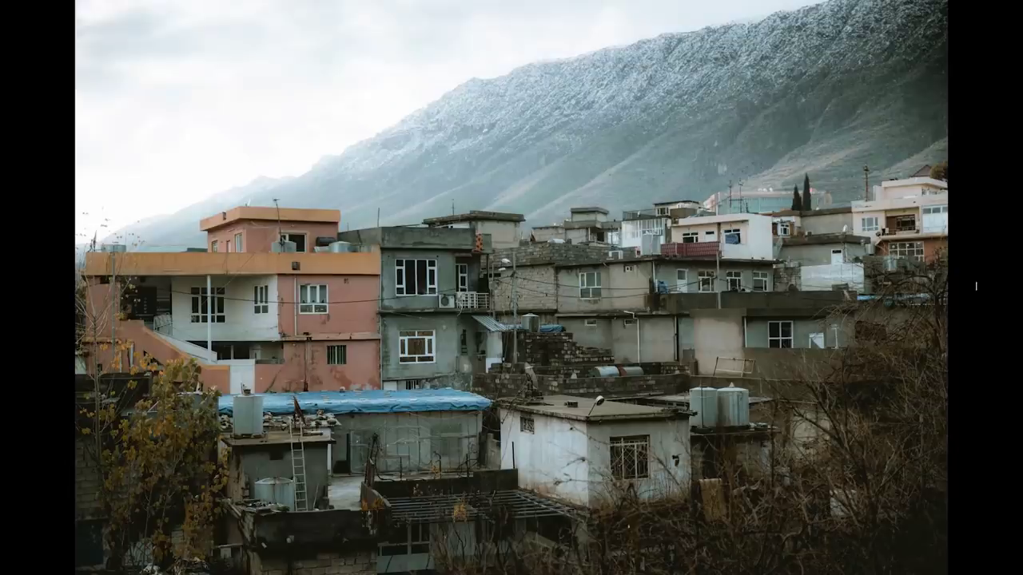
{"action": "key", "text": "Right"}
{"action": "key", "text": "Right"}
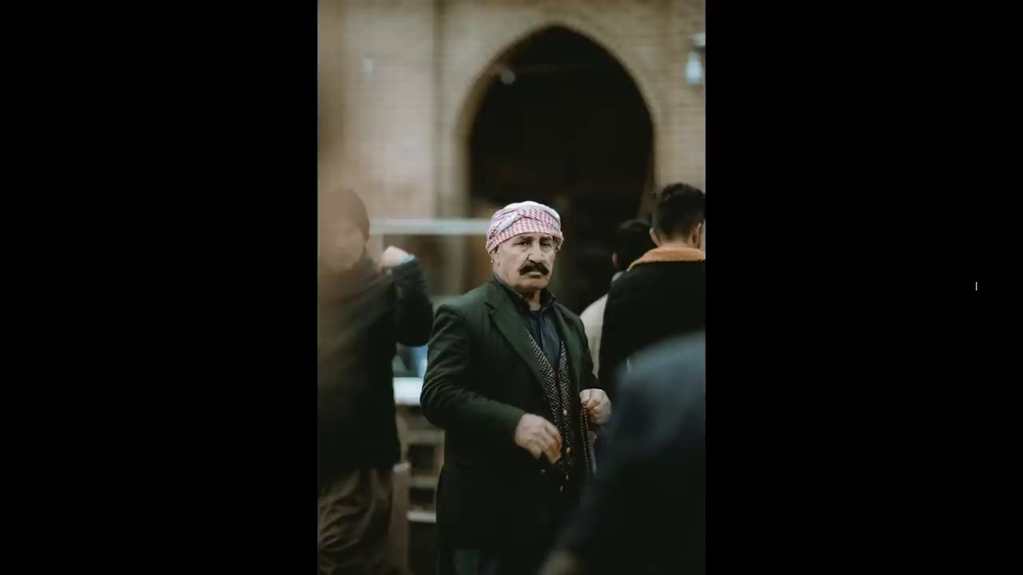
{"action": "key", "text": "Right"}
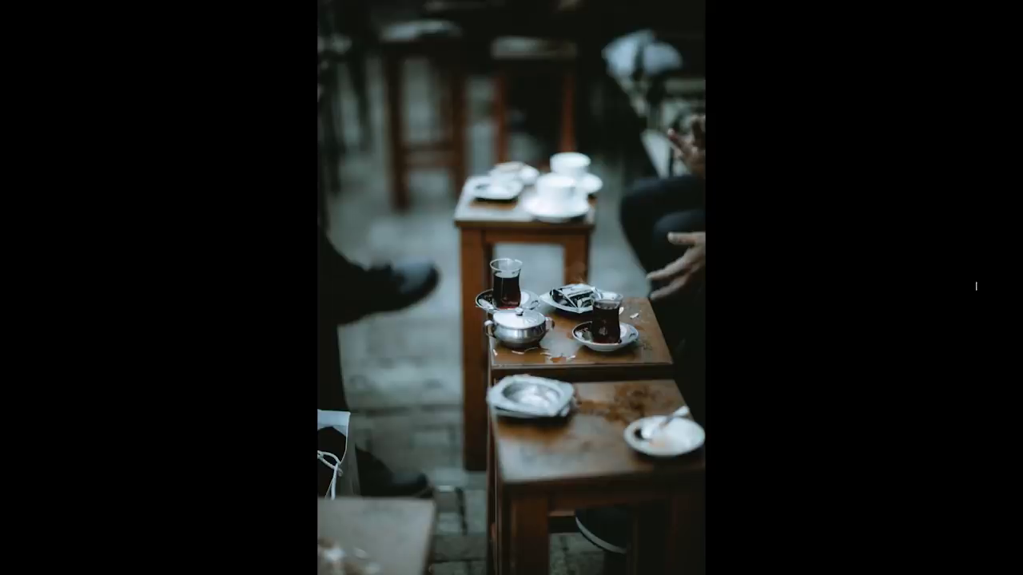
{"action": "key", "text": "Right"}
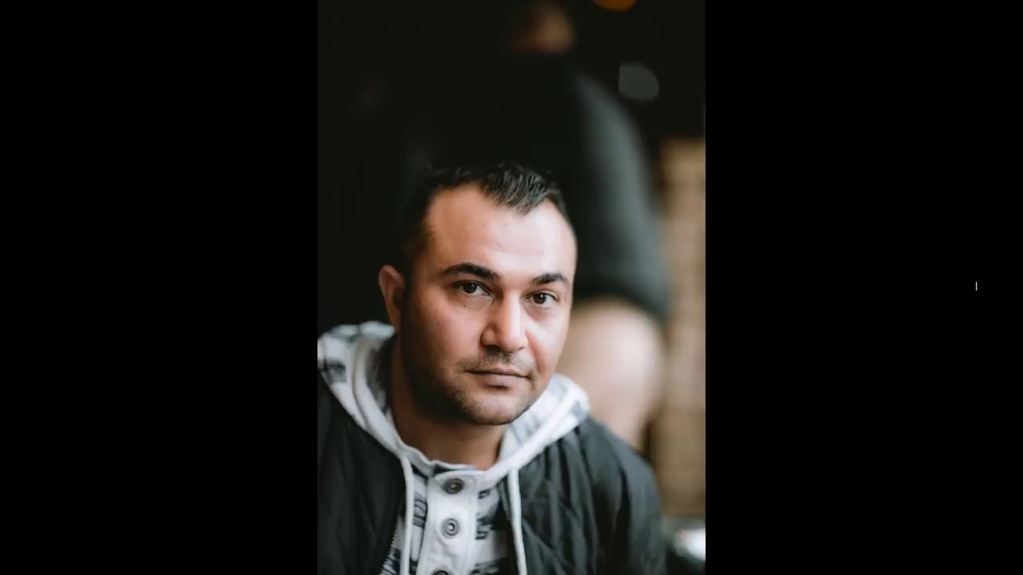
{"action": "key", "text": "Right"}
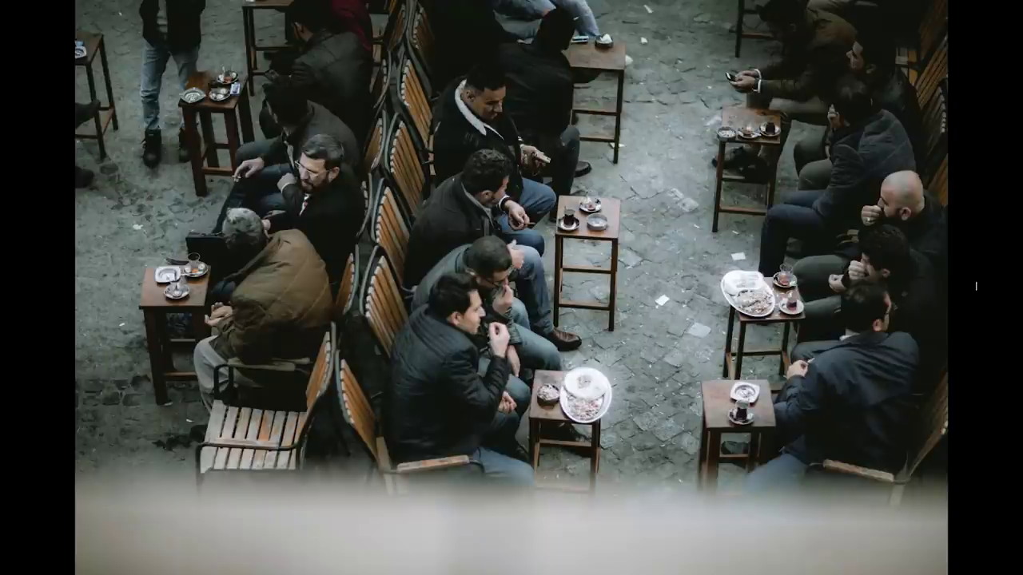
{"action": "key", "text": "Right"}
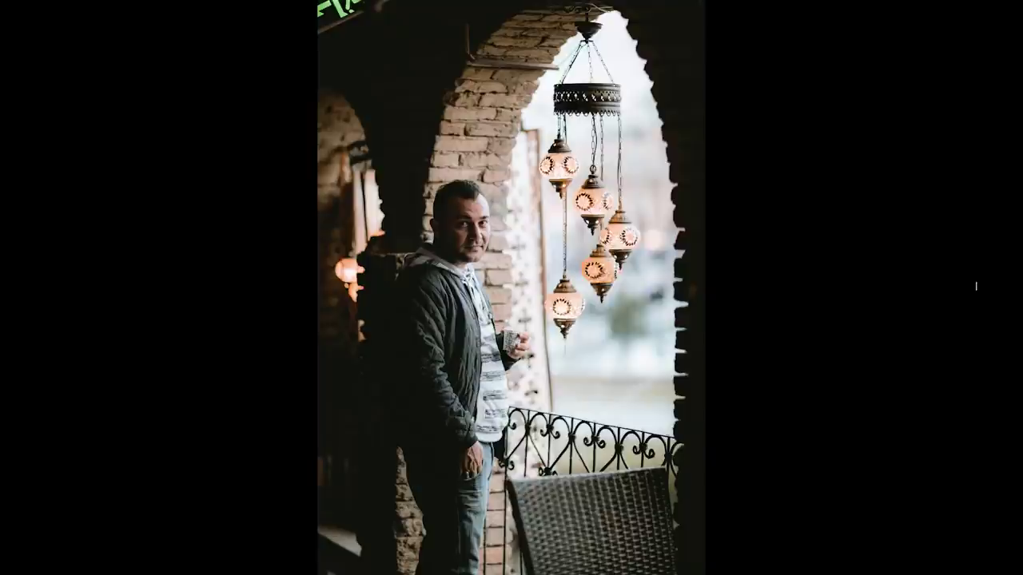
{"action": "key", "text": "Right"}
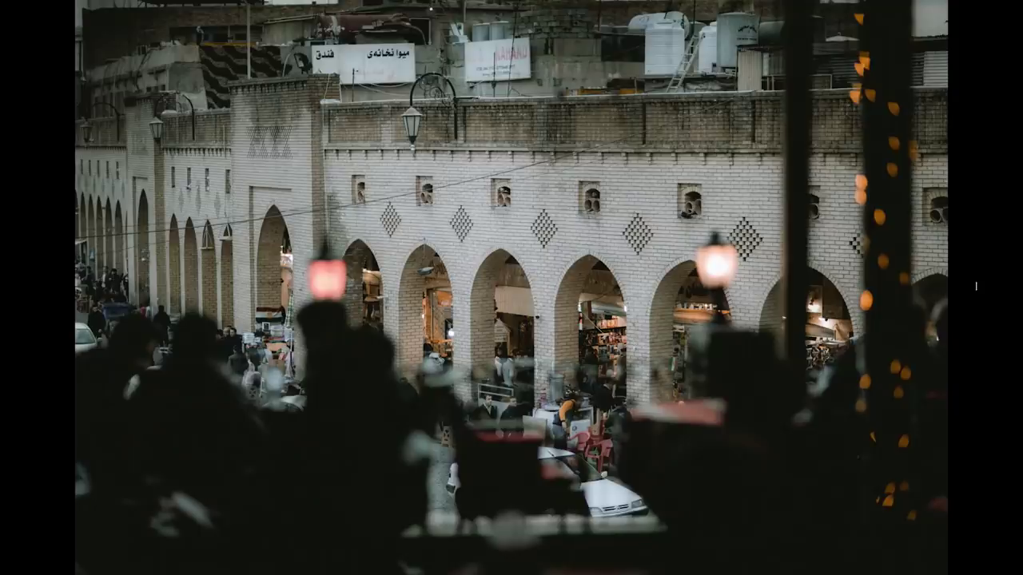
{"action": "key", "text": "Right"}
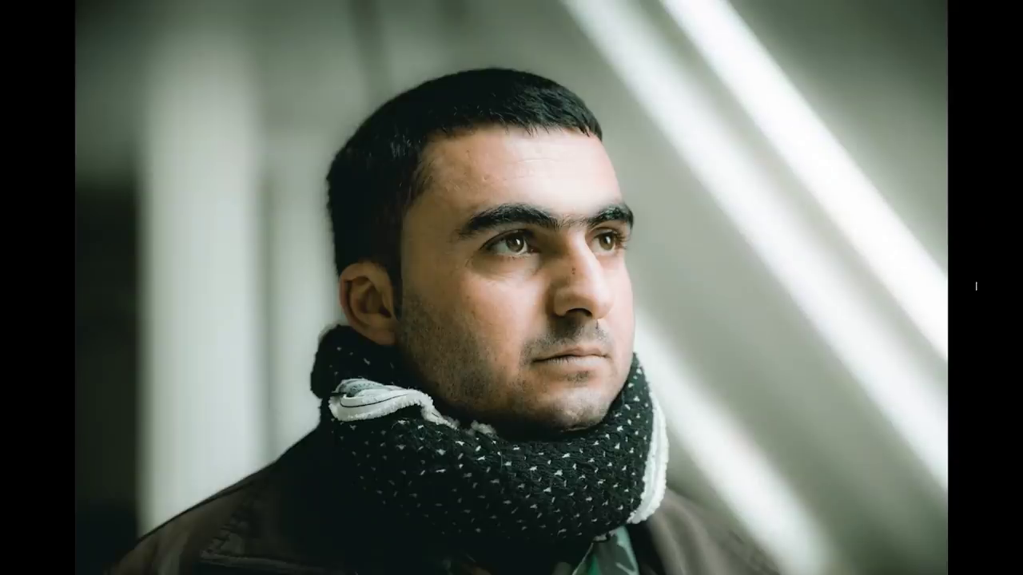
{"action": "key", "text": "Right"}
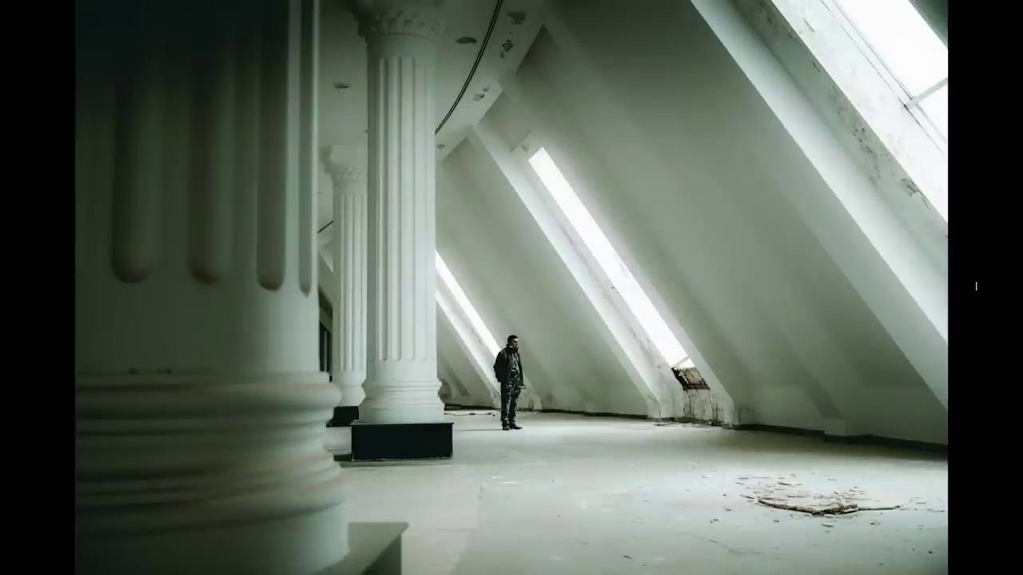
{"action": "key", "text": "Right"}
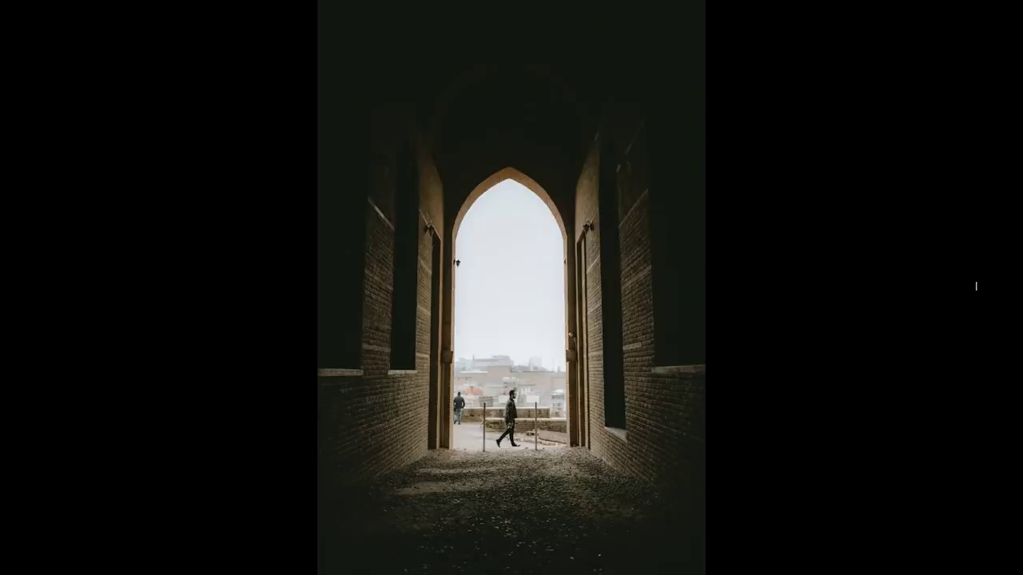
{"action": "key", "text": "Right"}
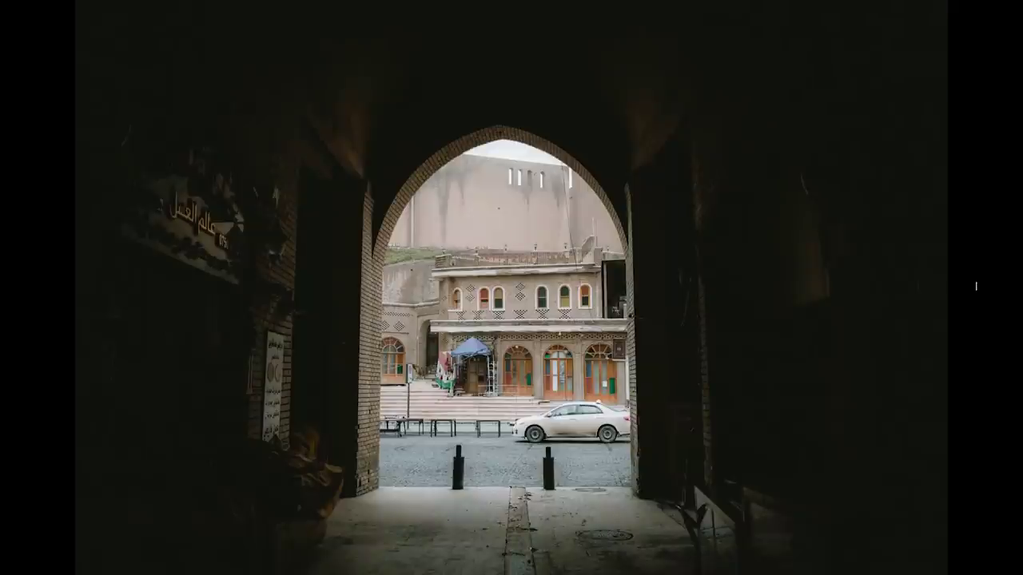
Leave full screen, close the Preview window and move Iraq12.jpg on the desktop to just below Iraq13.jpg
{"action": "key", "text": "Escape"}
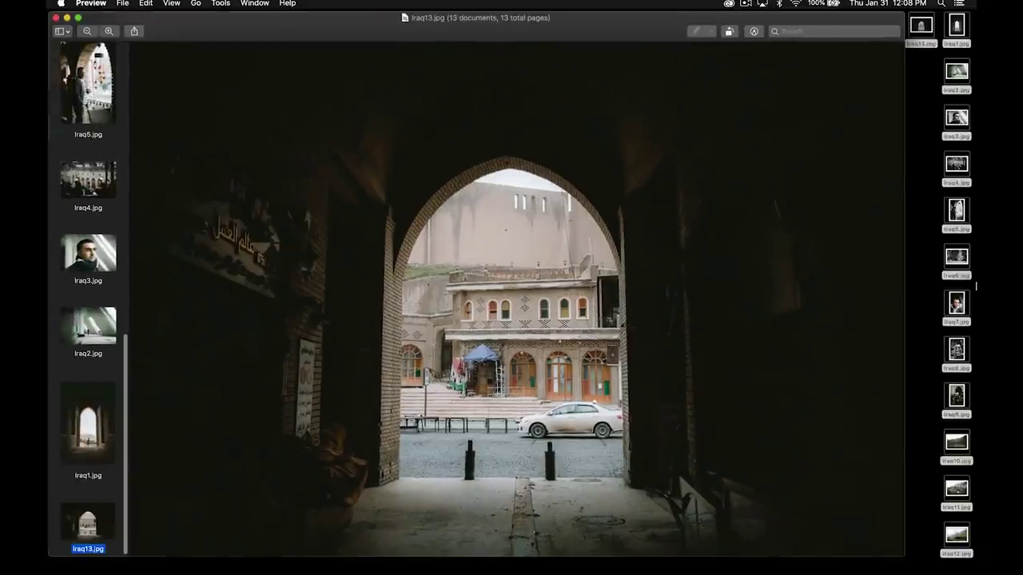
{"action": "left_click", "coordinate": [56, 16]}
{"action": "left_click_drag", "start_coordinate": [957, 534], "coordinate": [934, 100]}
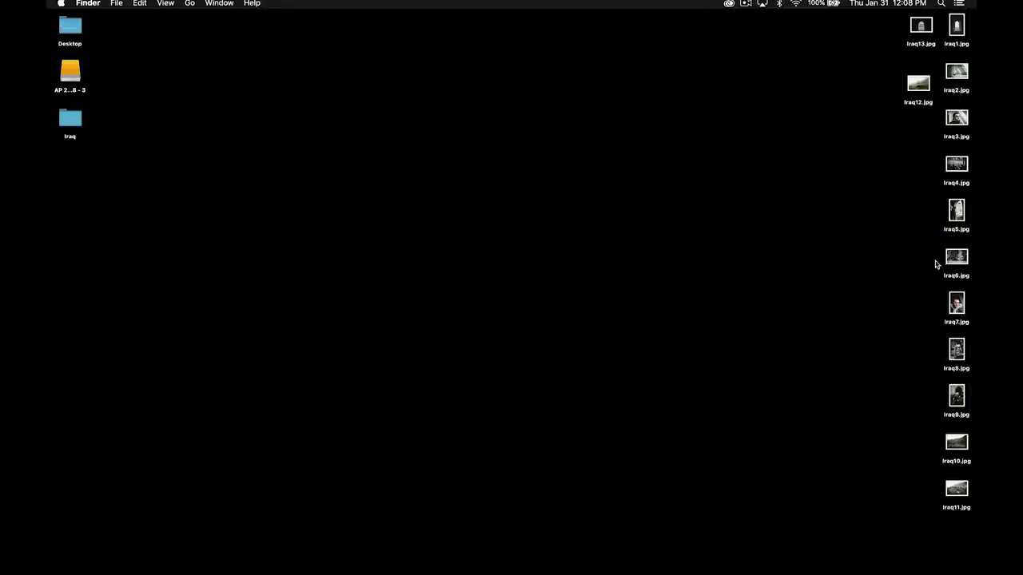
Preview Iraq1.jpg from the desktop, close the preview and open the file in Adobe Photoshop CC 2019
{"action": "left_click", "coordinate": [956, 28]}
{"action": "key", "text": "space"}
{"action": "key", "text": "space"}
{"action": "right_click", "coordinate": [955, 28]}
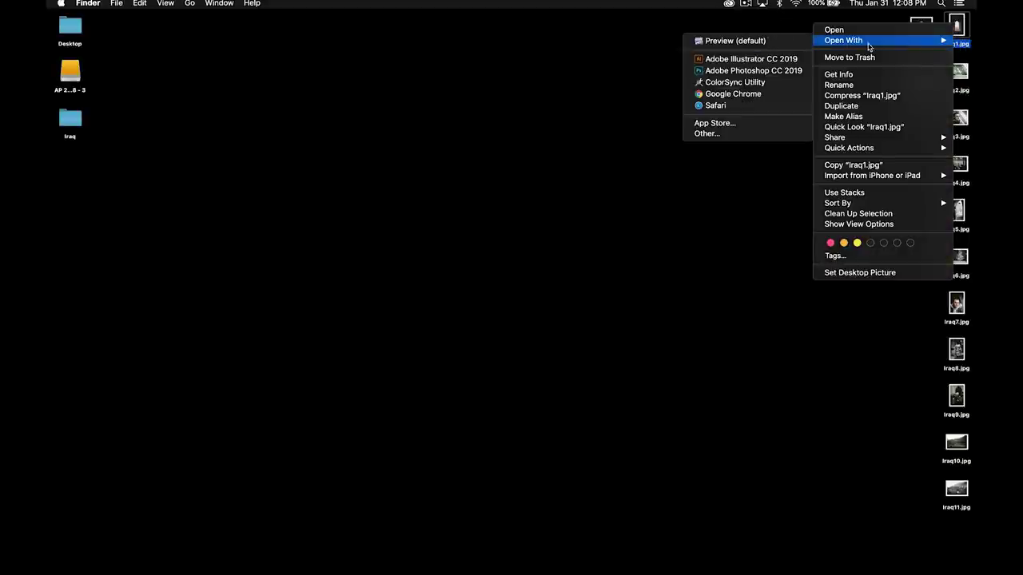
{"action": "left_click", "coordinate": [577, 143]}
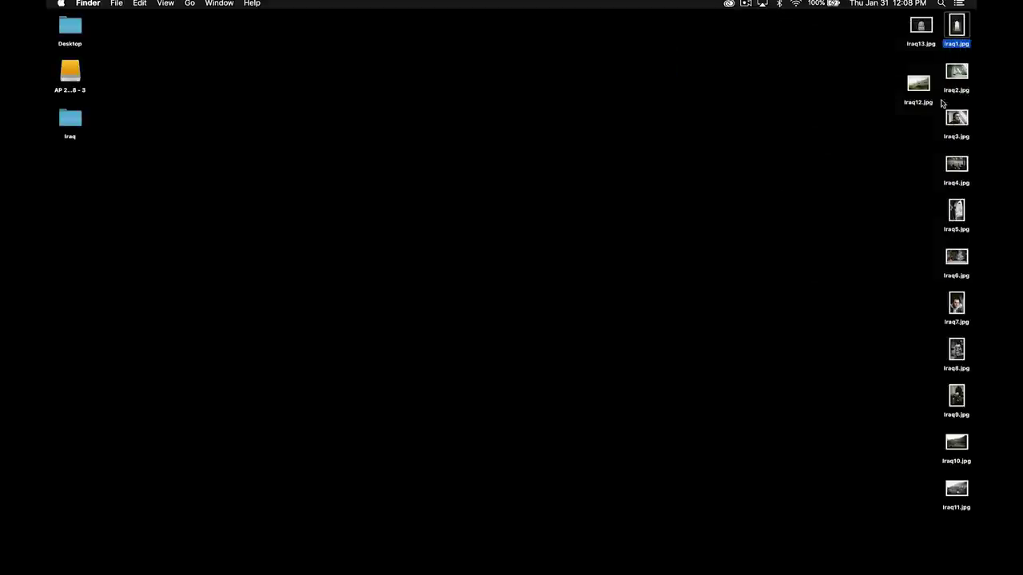
{"action": "right_click", "coordinate": [962, 27]}
{"action": "mouse_move", "coordinate": [932, 43]}
{"action": "left_click", "coordinate": [779, 70]}
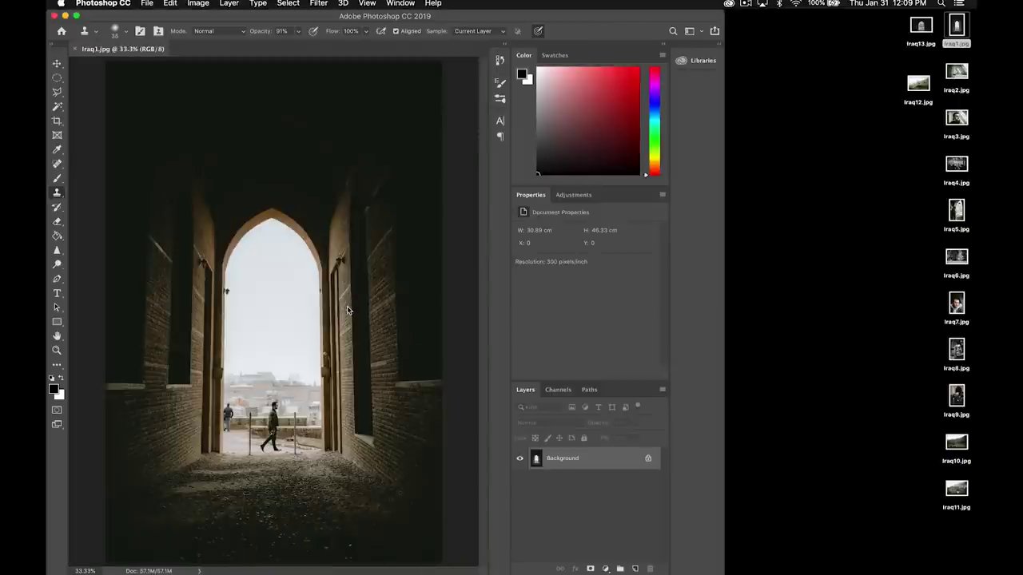
Enlarge the Photoshop window to full width with the view close on the two men in the archway
{"action": "scroll", "coordinate": [212, 458], "scroll_direction": "up", "scroll_amount": 10}
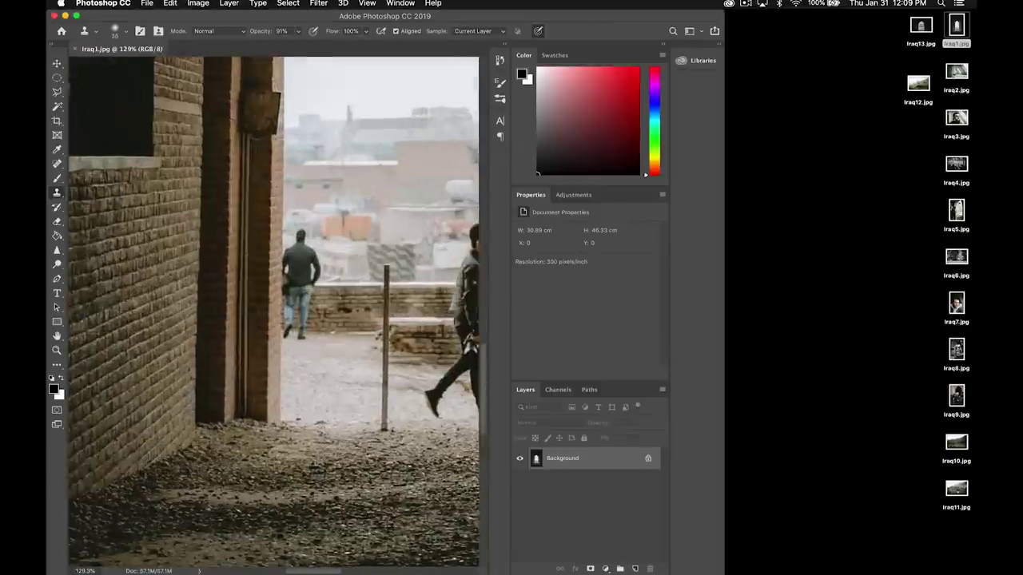
{"action": "scroll", "coordinate": [273, 312], "scroll_direction": "right", "scroll_amount": 3}
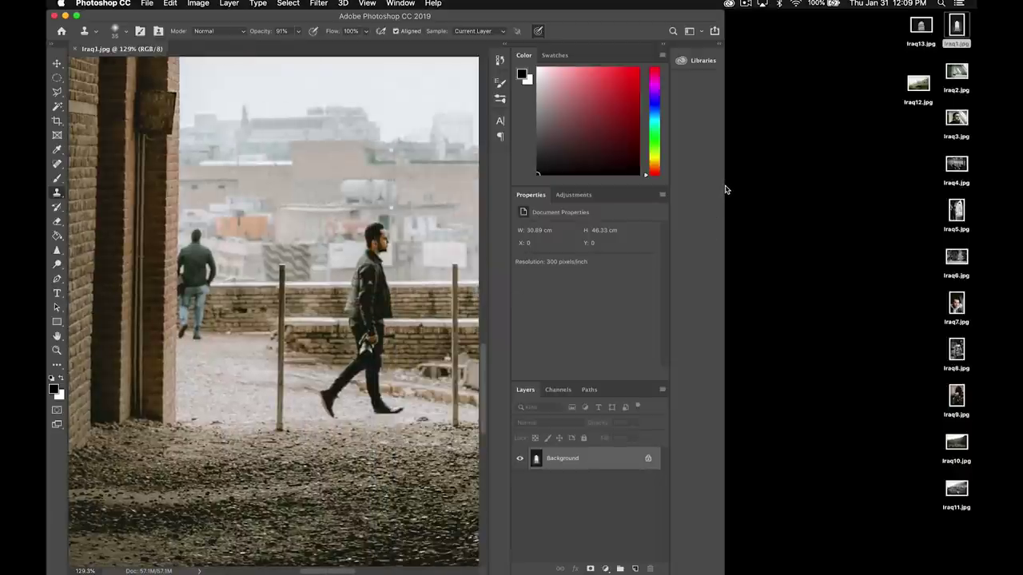
{"action": "left_click", "coordinate": [759, 191]}
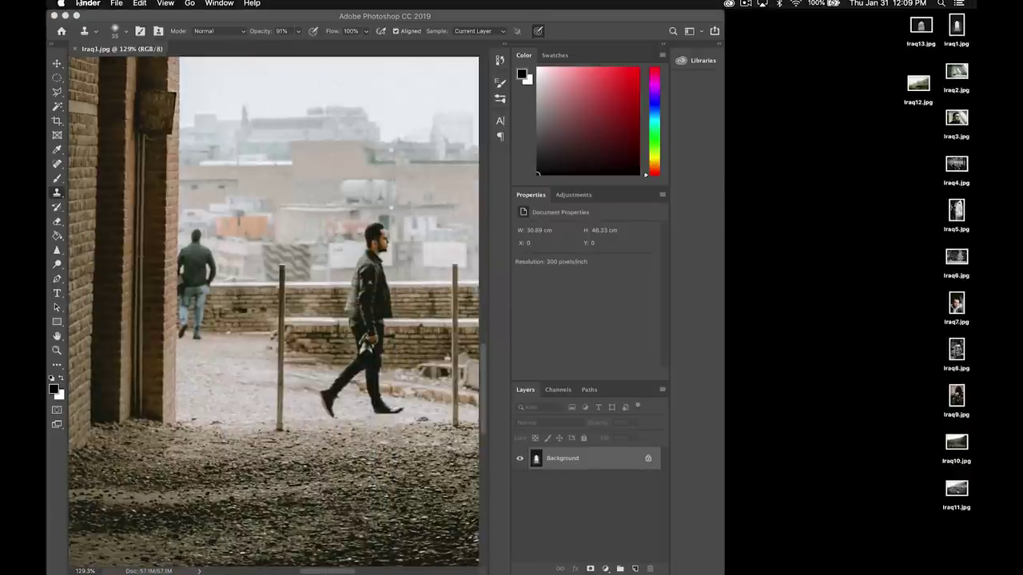
{"action": "left_click", "coordinate": [77, 15]}
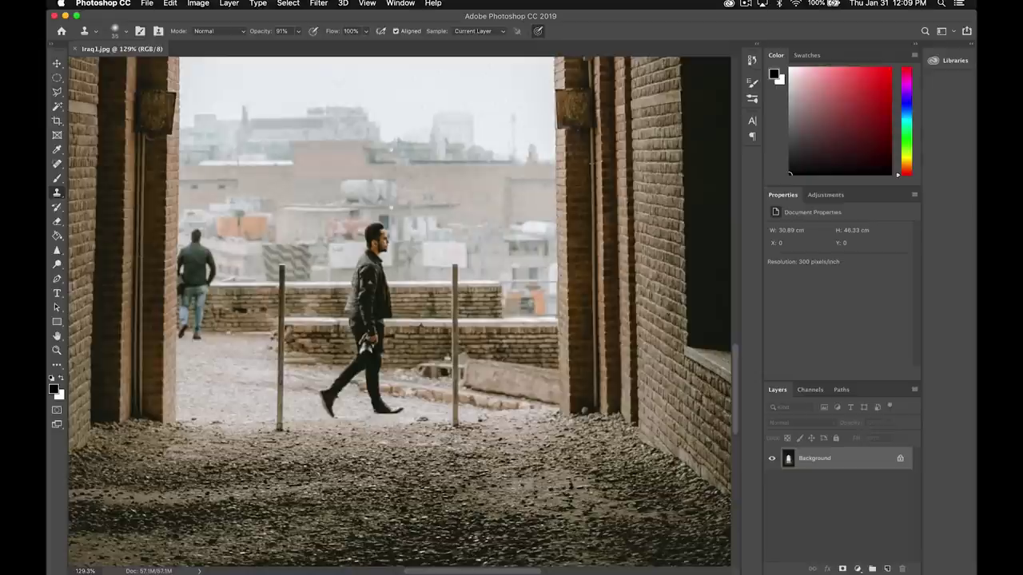
Set the Clone Stamp brush to about 46 px and paint out the thin pole behind the walking man
{"action": "left_click", "coordinate": [120, 31]}
{"action": "left_click_drag", "start_coordinate": [137, 64], "coordinate": [130, 67]}
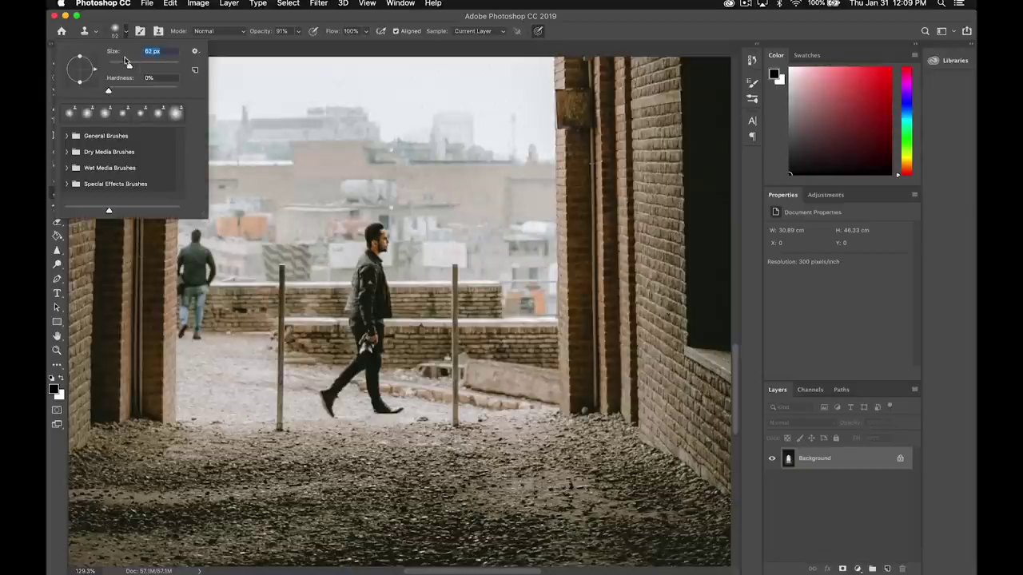
{"action": "left_click_drag", "start_coordinate": [125, 64], "coordinate": [120, 64]}
{"action": "left_click", "coordinate": [155, 74]}
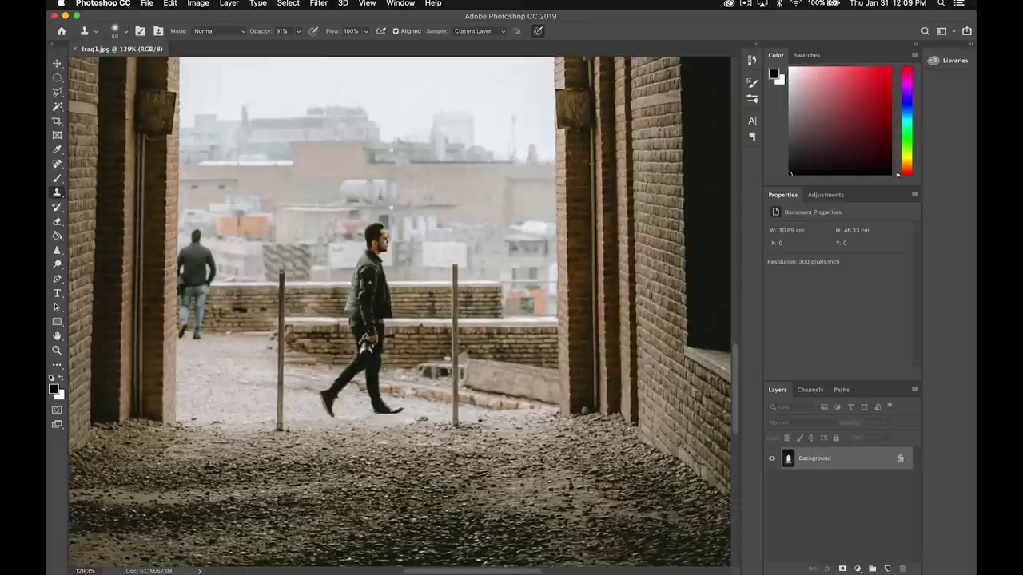
{"action": "mouse_move", "coordinate": [291, 290]}
{"action": "left_mouse_down"}
{"action": "mouse_move", "coordinate": [292, 428]}
{"action": "mouse_move", "coordinate": [287, 370]}
{"action": "left_mouse_up"}
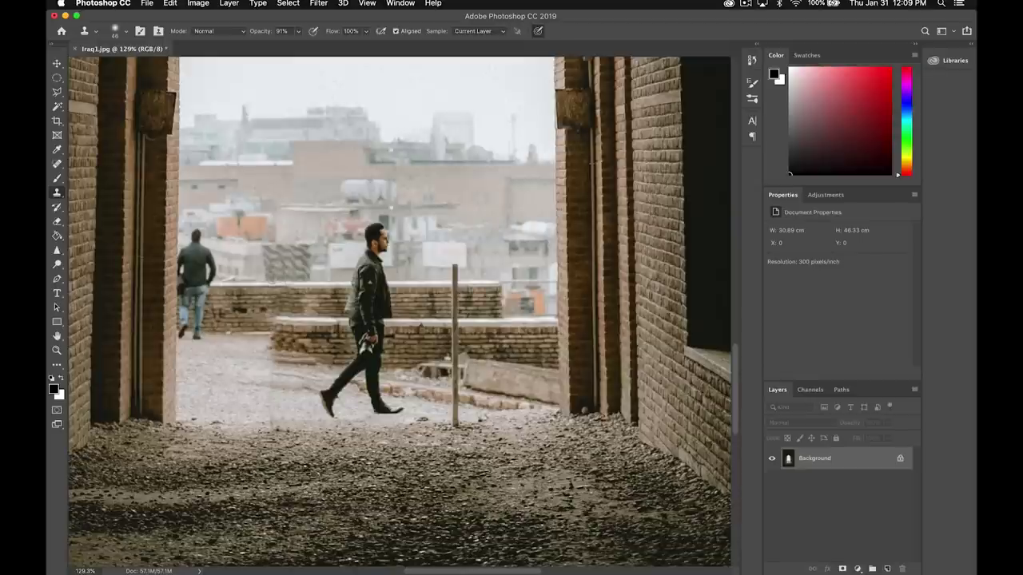
Remove the remaining pole in front of the walking man with the Clone Stamp, restoring the wall and ground
{"action": "key", "text": "super+0"}
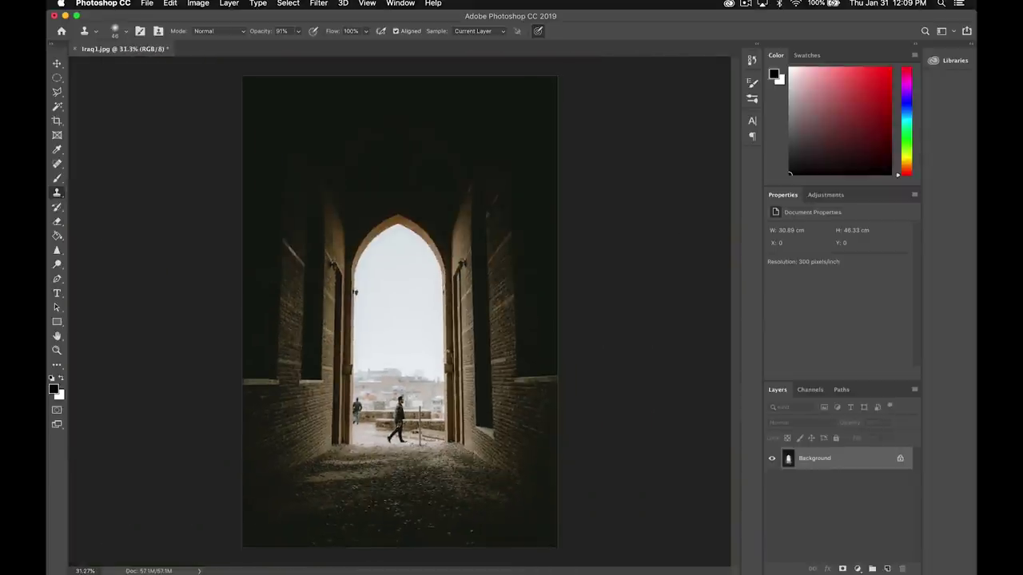
{"action": "scroll", "coordinate": [398, 335], "scroll_direction": "up", "scroll_amount": 5}
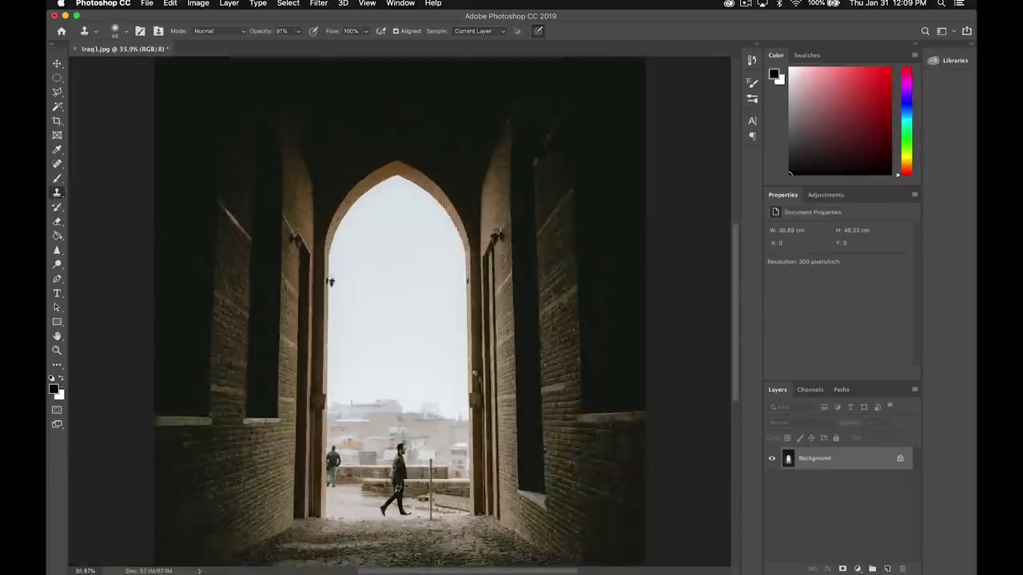
{"action": "scroll", "coordinate": [332, 483], "scroll_direction": "down", "scroll_amount": 10}
{"action": "scroll", "coordinate": [332, 483], "scroll_direction": "up", "scroll_amount": 5}
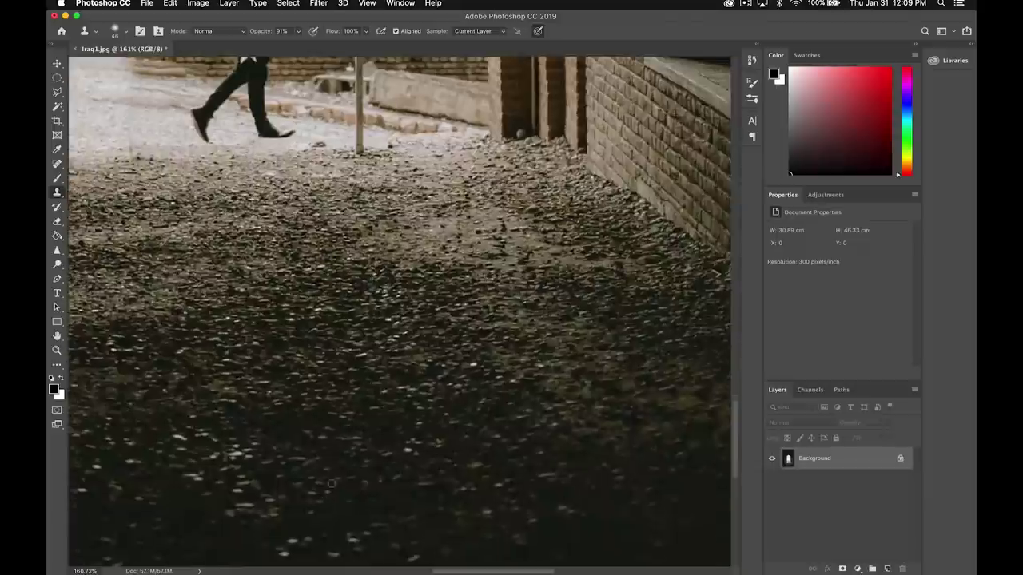
{"action": "scroll", "coordinate": [383, 180], "scroll_direction": "up", "scroll_amount": 6}
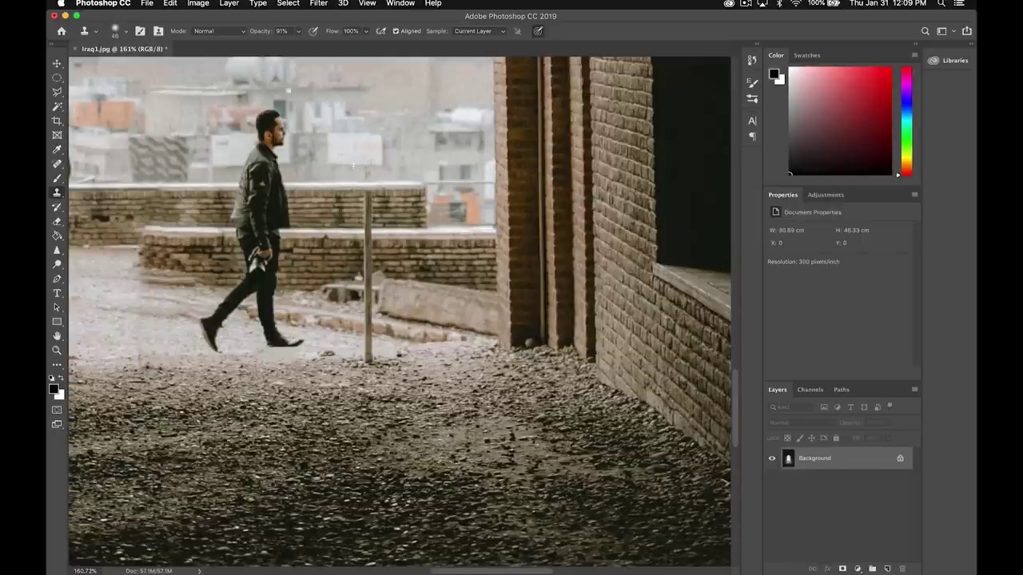
{"action": "mouse_move", "coordinate": [353, 187]}
{"action": "left_mouse_down"}
{"action": "mouse_move", "coordinate": [355, 229]}
{"action": "mouse_move", "coordinate": [394, 228]}
{"action": "mouse_move", "coordinate": [369, 238]}
{"action": "mouse_move", "coordinate": [387, 247]}
{"action": "mouse_move", "coordinate": [389, 271]}
{"action": "mouse_move", "coordinate": [376, 261]}
{"action": "mouse_move", "coordinate": [359, 281]}
{"action": "mouse_move", "coordinate": [390, 267]}
{"action": "mouse_move", "coordinate": [362, 266]}
{"action": "mouse_move", "coordinate": [370, 260]}
{"action": "mouse_move", "coordinate": [385, 275]}
{"action": "mouse_move", "coordinate": [354, 279]}
{"action": "mouse_move", "coordinate": [384, 290]}
{"action": "mouse_move", "coordinate": [354, 277]}
{"action": "mouse_move", "coordinate": [363, 367]}
{"action": "left_mouse_up"}
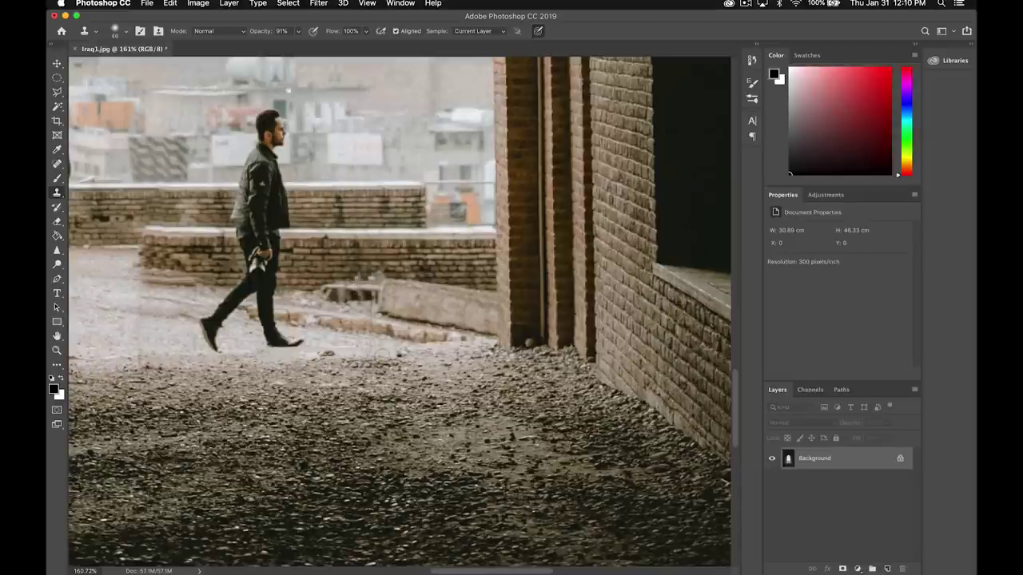
Clone out the man in the background beside the brick pillar, rebuilding the low wall and the buildings behind him
{"action": "scroll", "coordinate": [288, 91], "scroll_direction": "left", "scroll_amount": 10}
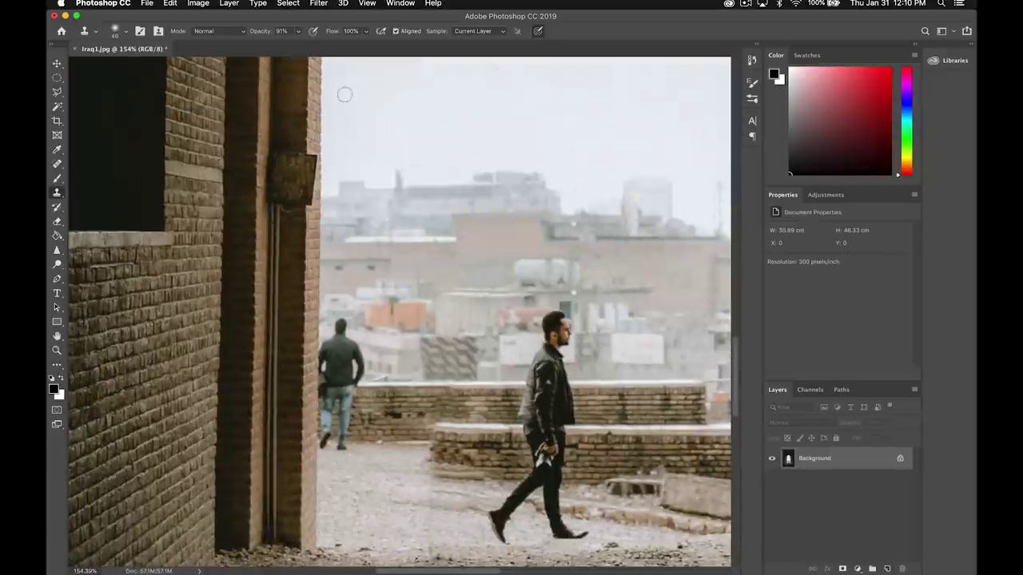
{"action": "scroll", "coordinate": [377, 244], "scroll_direction": "up", "scroll_amount": 5}
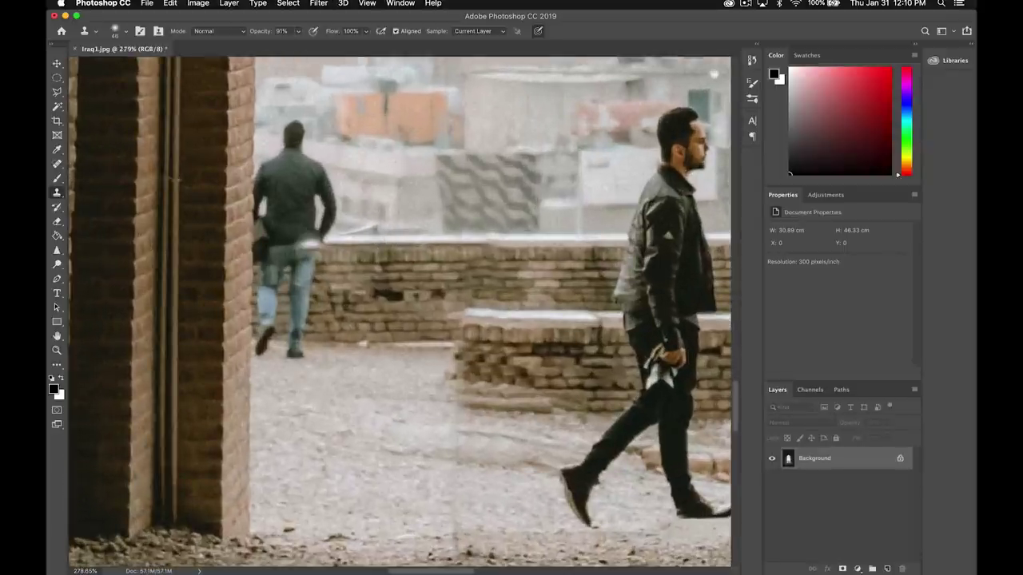
{"action": "mouse_move", "coordinate": [305, 241]}
{"action": "left_mouse_down"}
{"action": "mouse_move", "coordinate": [272, 245]}
{"action": "mouse_move", "coordinate": [277, 273]}
{"action": "mouse_move", "coordinate": [307, 263]}
{"action": "mouse_move", "coordinate": [298, 318]}
{"action": "left_mouse_up"}
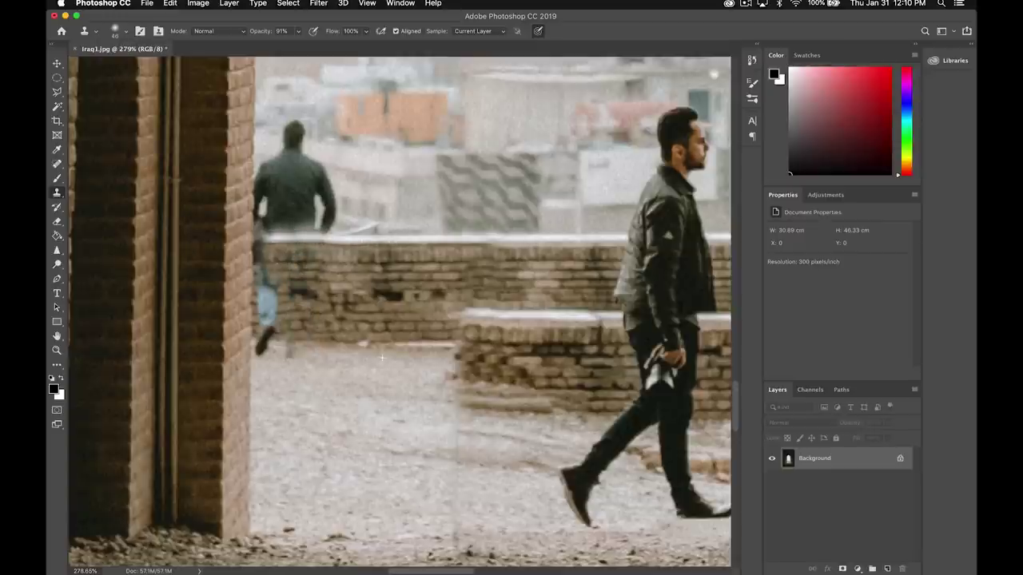
{"action": "mouse_move", "coordinate": [272, 312]}
{"action": "left_mouse_down"}
{"action": "mouse_move", "coordinate": [264, 240]}
{"action": "mouse_move", "coordinate": [303, 176]}
{"action": "mouse_move", "coordinate": [288, 136]}
{"action": "mouse_move", "coordinate": [280, 208]}
{"action": "left_mouse_up"}
{"action": "left_click", "coordinate": [120, 32]}
{"action": "key", "text": "Return"}
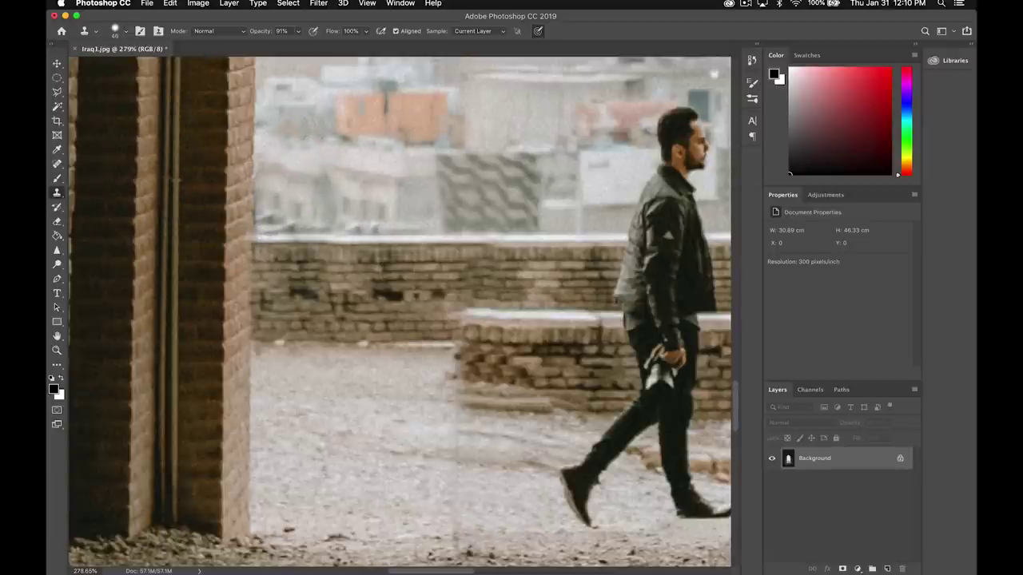
Check the whole retouched photo, then close Iraq1.jpg and save the changes as a JPEG
{"action": "scroll", "coordinate": [394, 312], "scroll_direction": "down", "scroll_amount": 10}
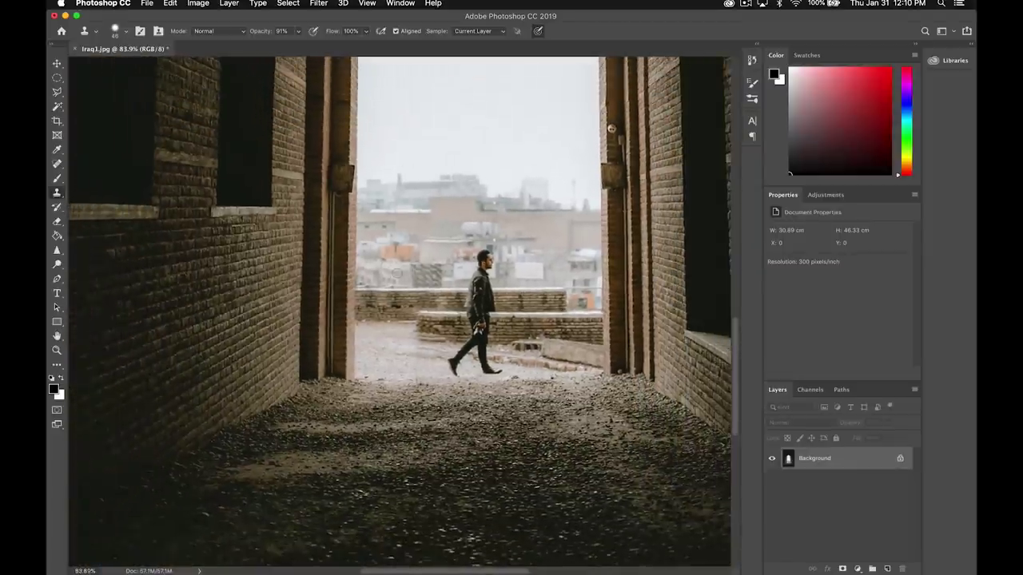
{"action": "scroll", "coordinate": [397, 273], "scroll_direction": "down", "scroll_amount": 6}
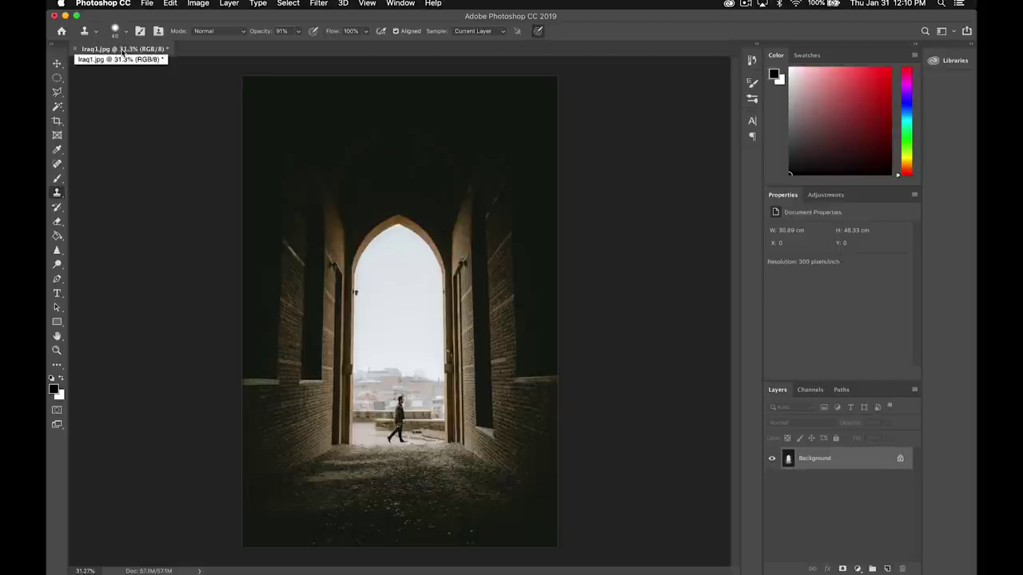
{"action": "left_click", "coordinate": [74, 49]}
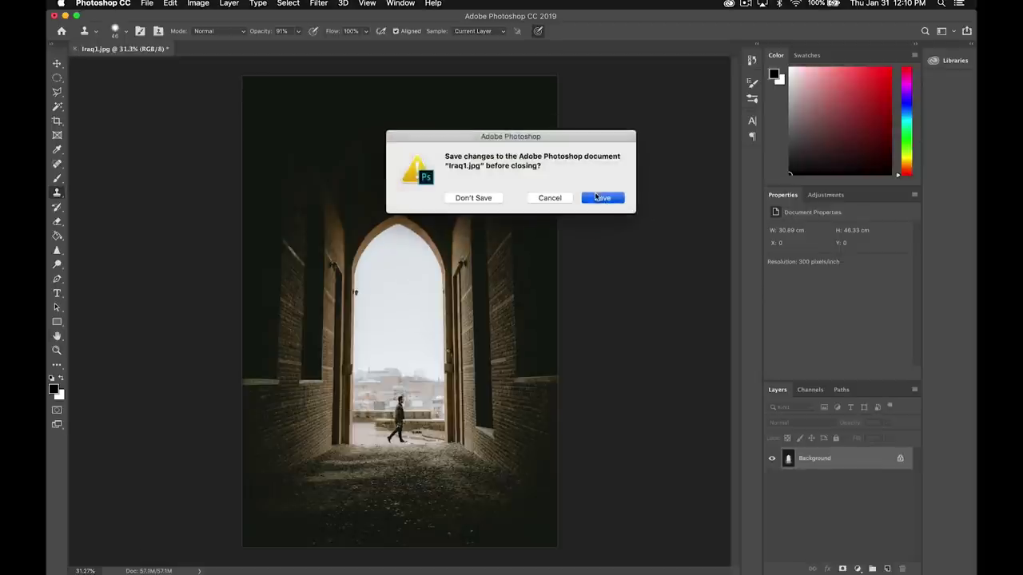
{"action": "left_click", "coordinate": [604, 198]}
{"action": "left_click", "coordinate": [573, 159]}
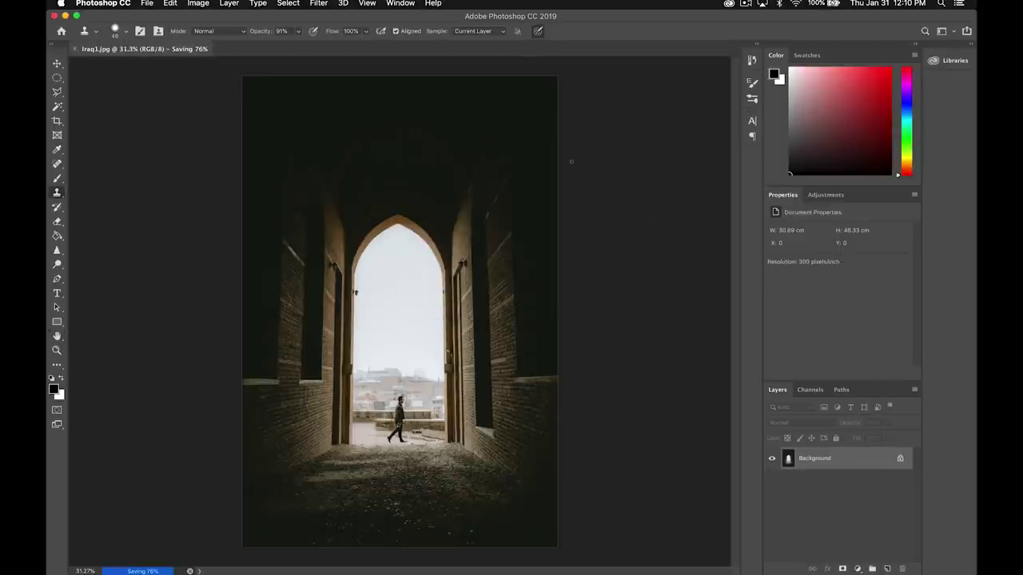